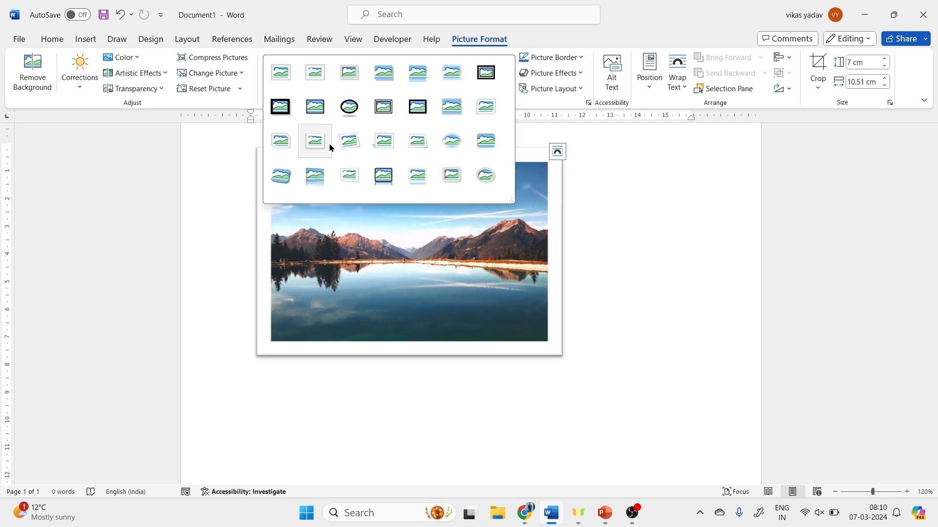
# Apply a plain black frame style with a soft shadow to the lake picture and recolour its border standard green.
pyautogui.click(315, 110)
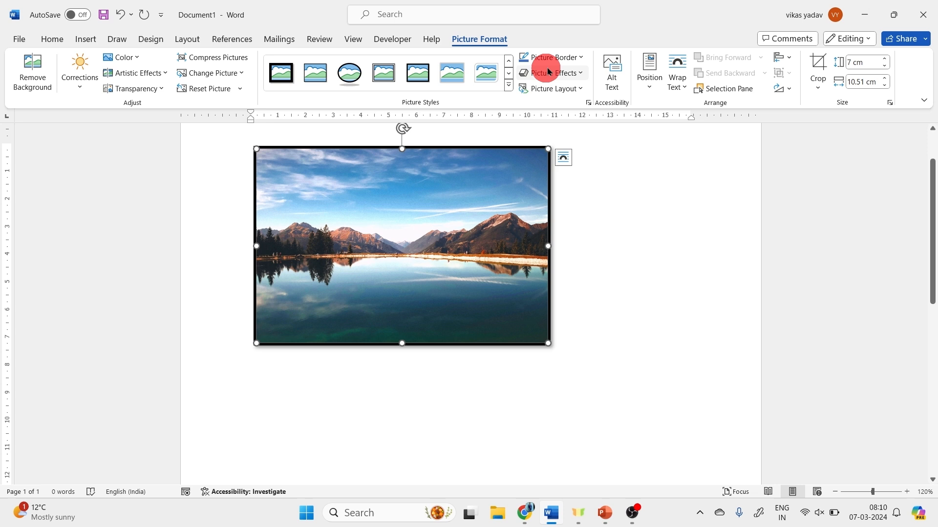
pyautogui.click(581, 57)
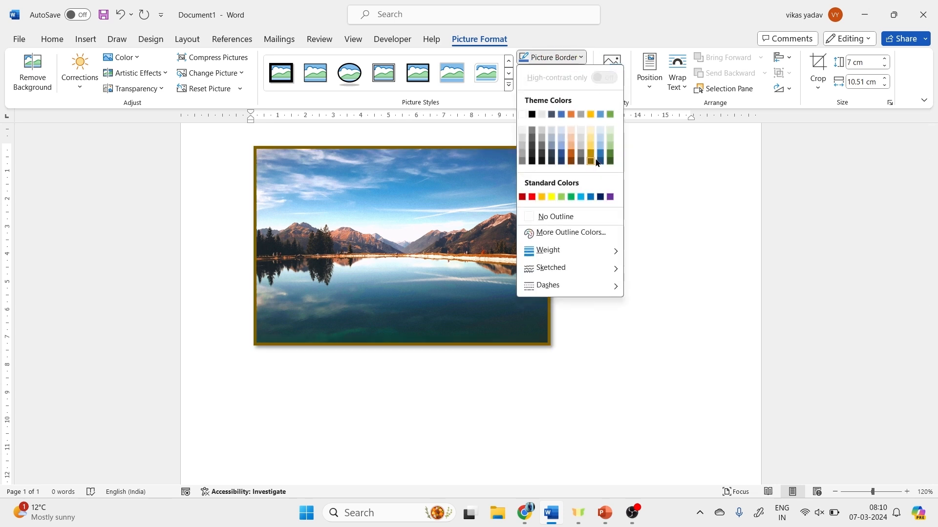
pyautogui.click(570, 197)
# Preview the weight, sketched and dashed line options for the picture's border without applying any.
pyautogui.click(581, 64)
pyautogui.moveTo(604, 250)
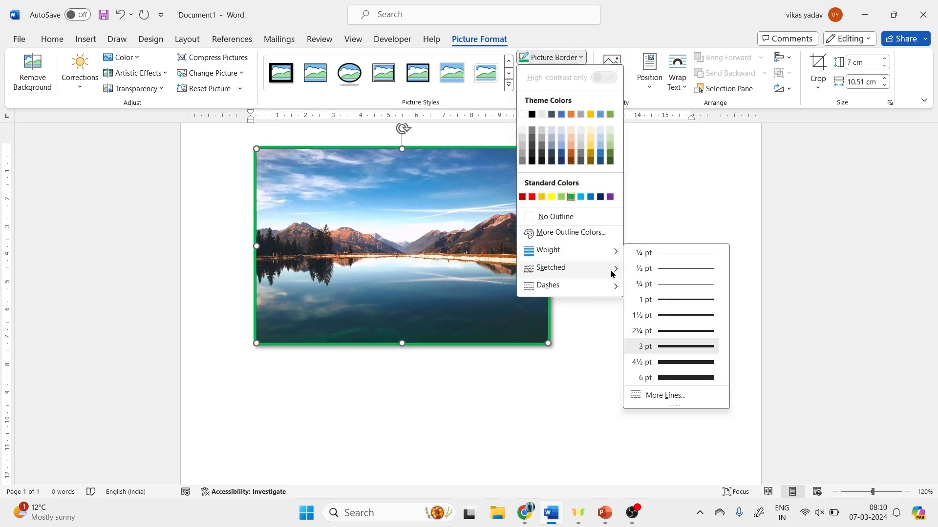
pyautogui.moveTo(610, 269)
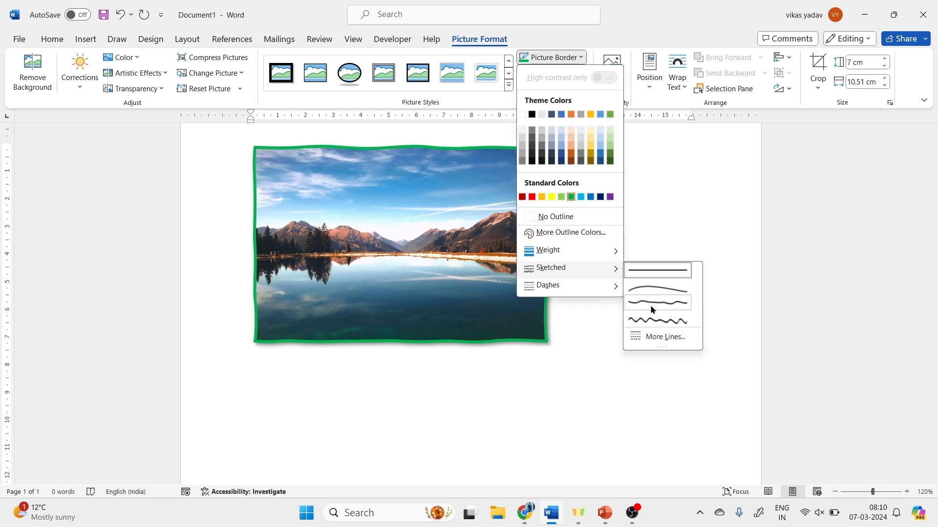
pyautogui.moveTo(605, 286)
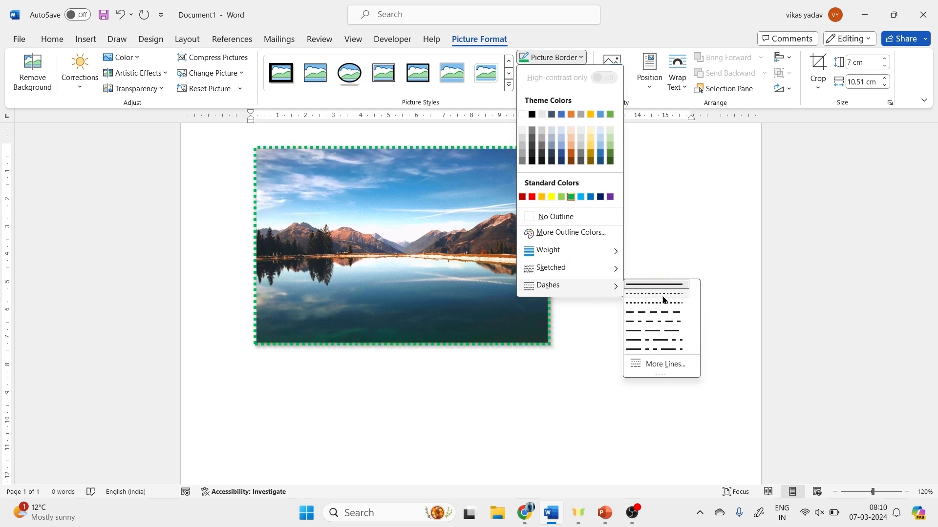
pyautogui.click(578, 73)
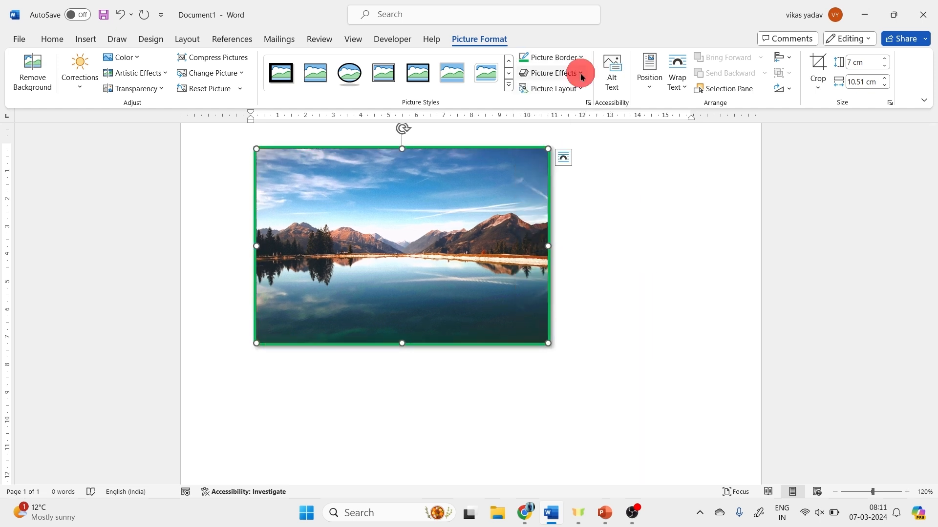
# Preview the picture effects on the lake picture, including shadow, reflection, glow, soft edges and 3-D rotation.
pyautogui.click(578, 74)
pyautogui.moveTo(587, 94)
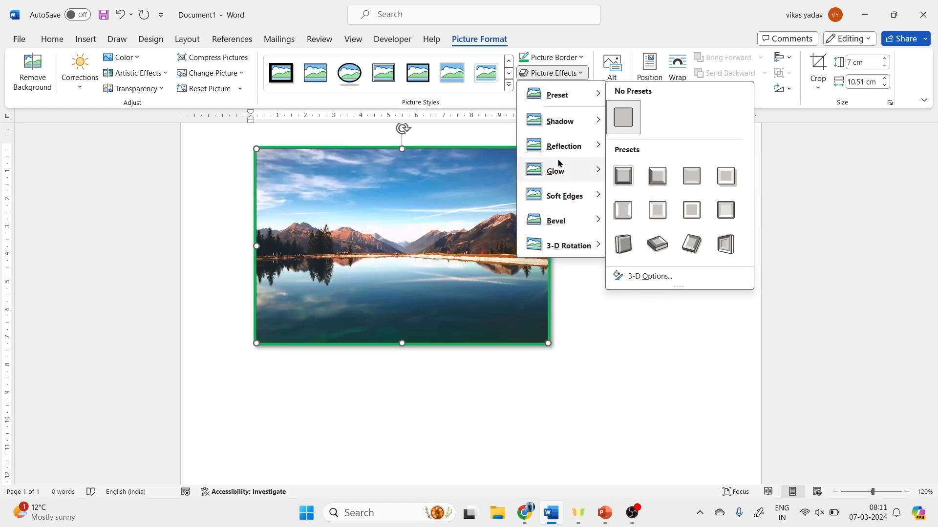
pyautogui.moveTo(570, 122)
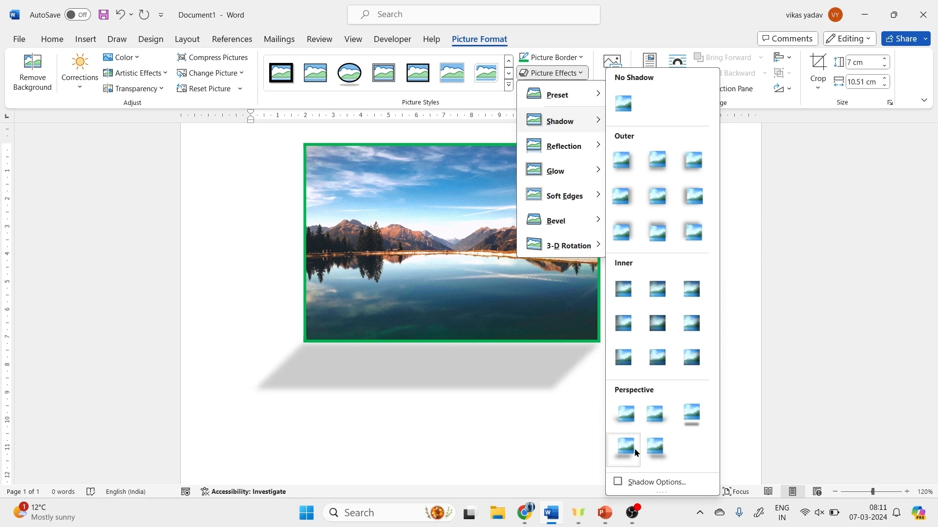
pyautogui.moveTo(572, 141)
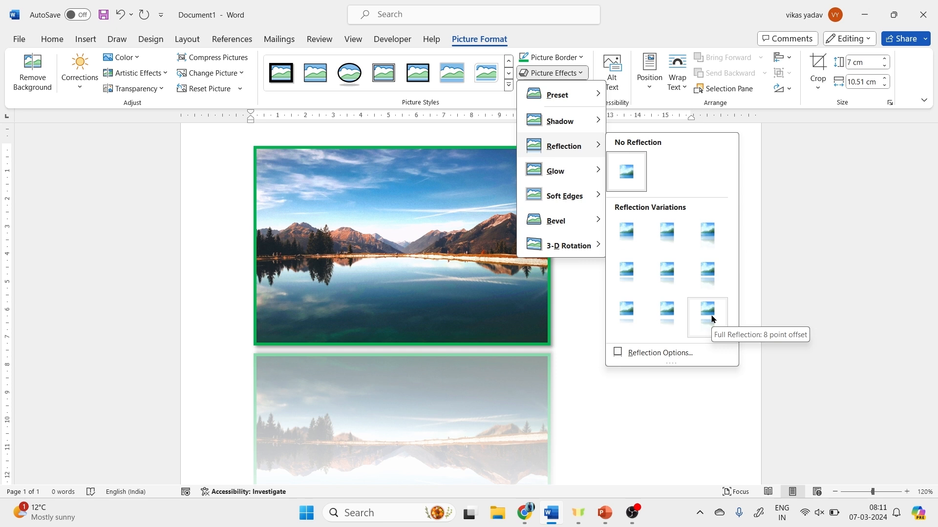
pyautogui.moveTo(582, 172)
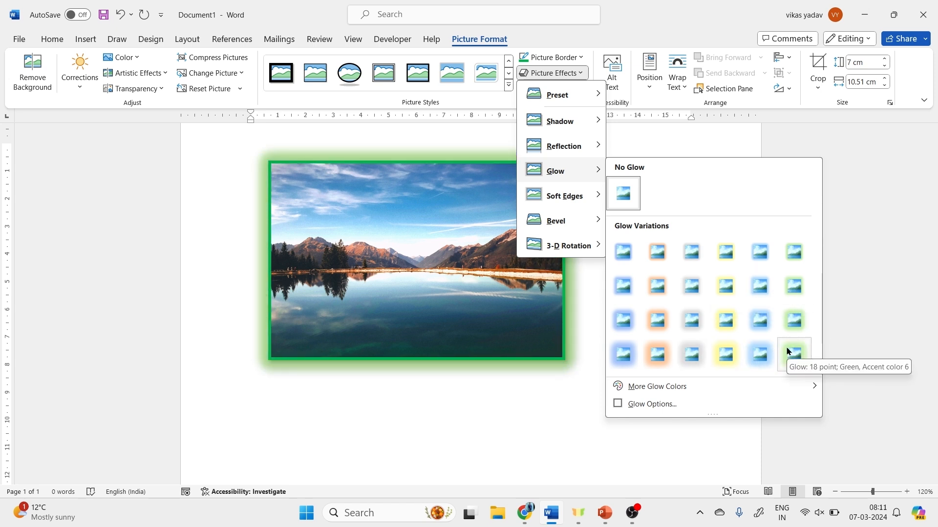
pyautogui.moveTo(775, 390)
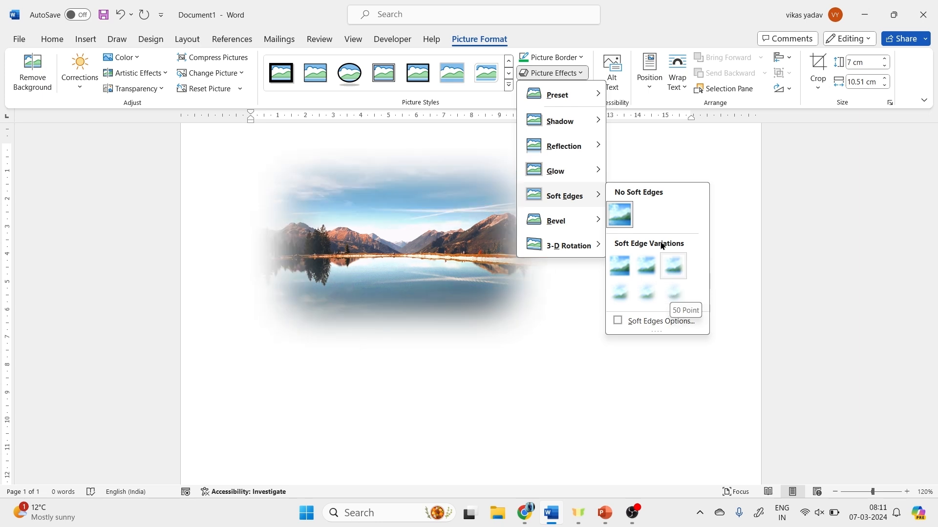
pyautogui.moveTo(581, 221)
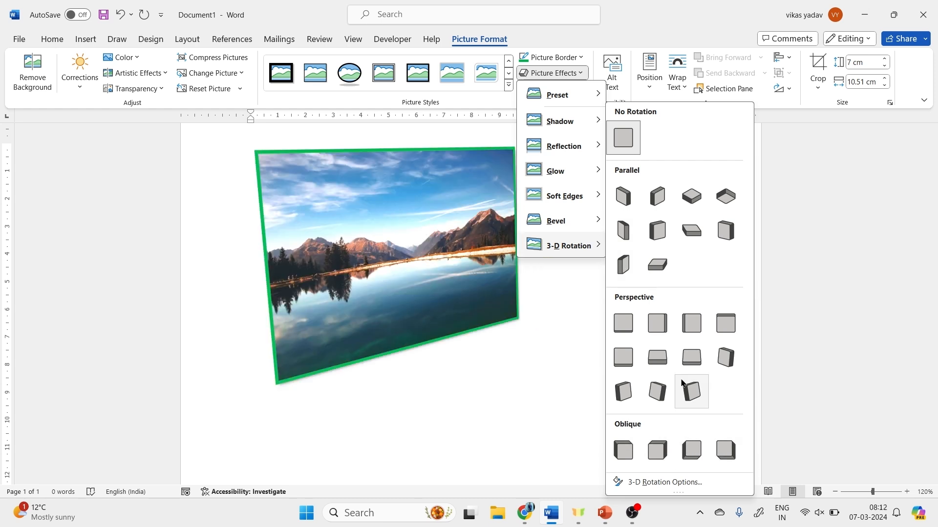
# Preview the picture layouts on the lake picture and close the choices without applying one.
pyautogui.click(581, 89)
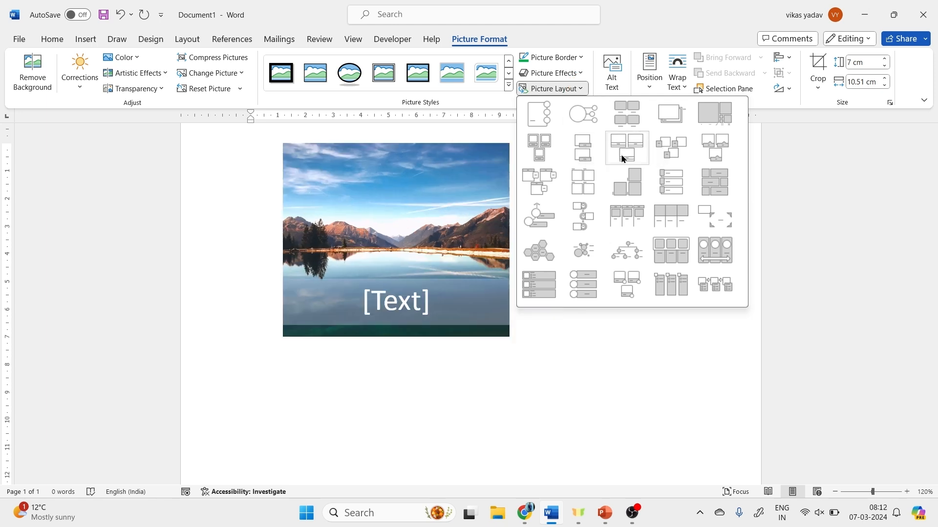
pyautogui.click(628, 359)
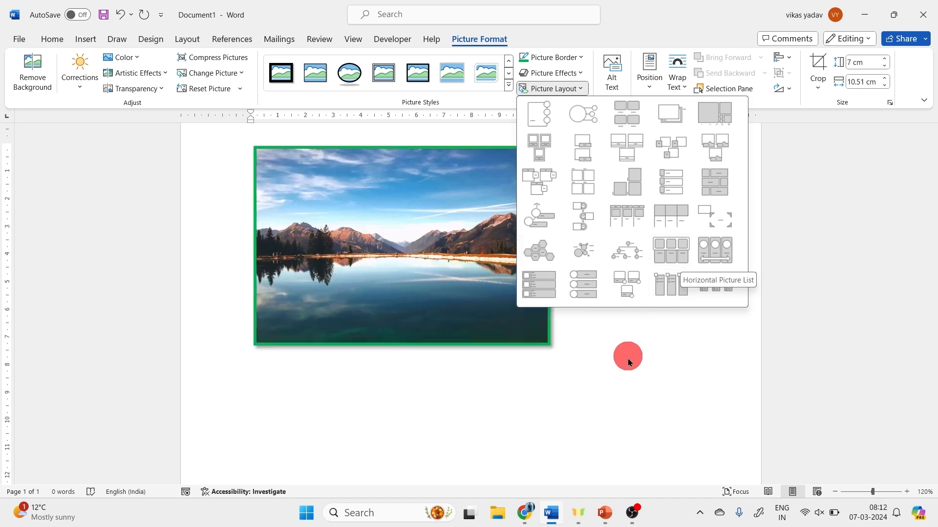
pyautogui.click(729, 288)
# Shrink the picture proportionally to about 4.11 cm high by 6.16 cm wide and preview its page position options.
pyautogui.click(835, 492)
pyautogui.click(835, 491)
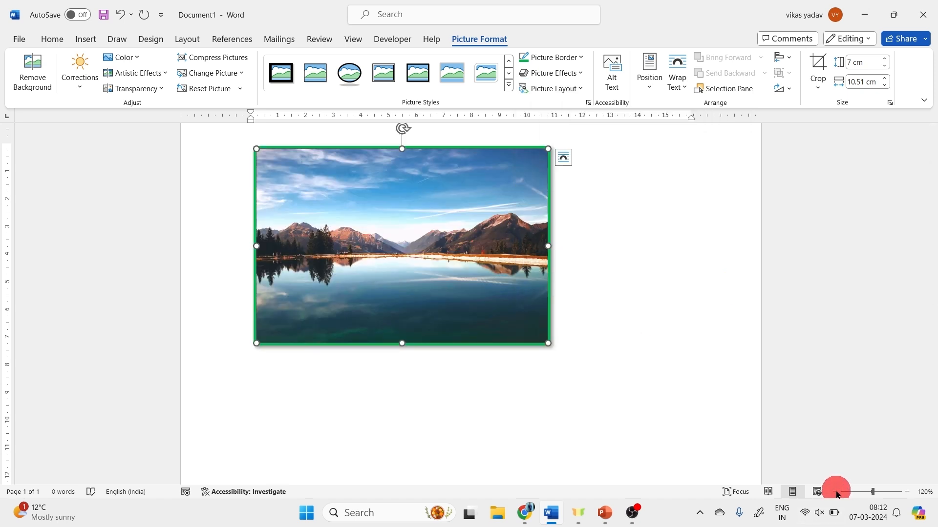
pyautogui.click(835, 492)
pyautogui.click(835, 491)
pyautogui.click(835, 492)
pyautogui.click(835, 491)
pyautogui.click(835, 492)
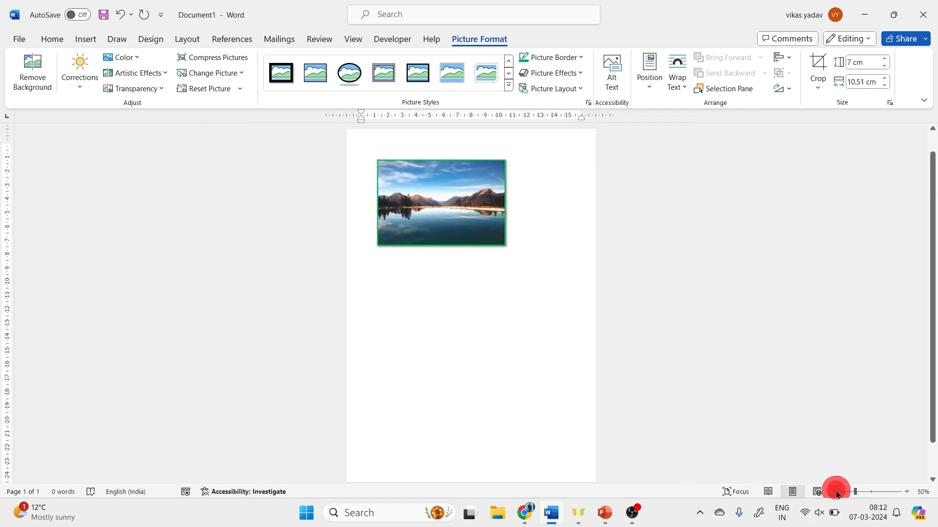
pyautogui.click(500, 243)
pyautogui.moveTo(500, 242); pyautogui.dragTo(450, 210)
pyautogui.click(649, 86)
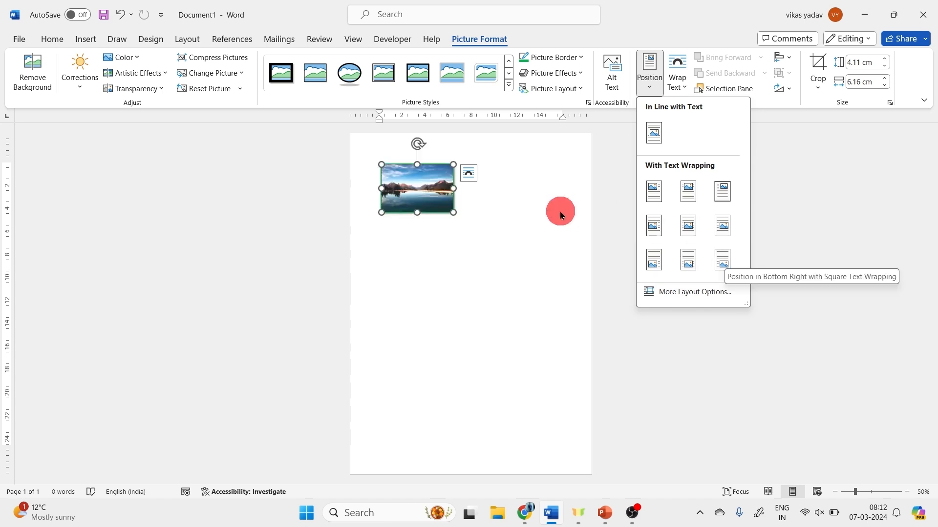
pyautogui.click(558, 209)
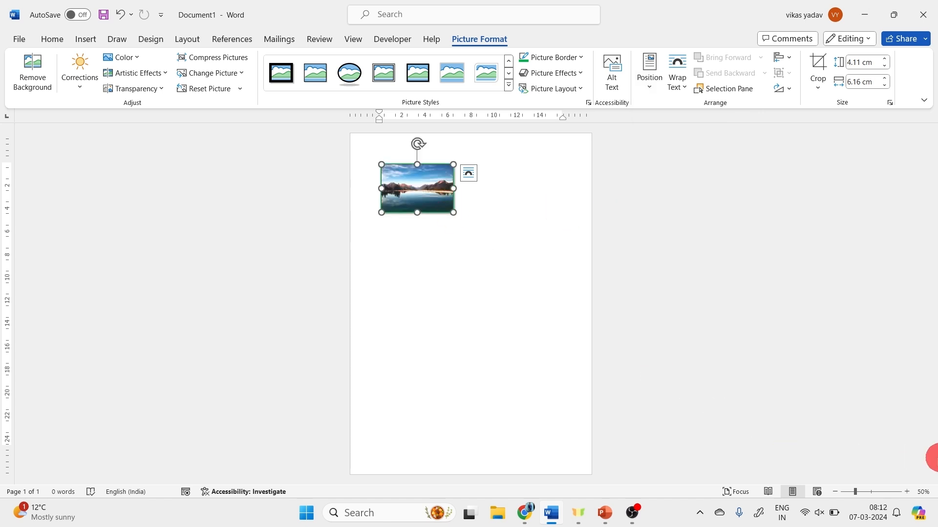
# Add five paragraphs of sample text below the picture, starting with "Video provides a powerful way", and select the whole document.
pyautogui.click(909, 491)
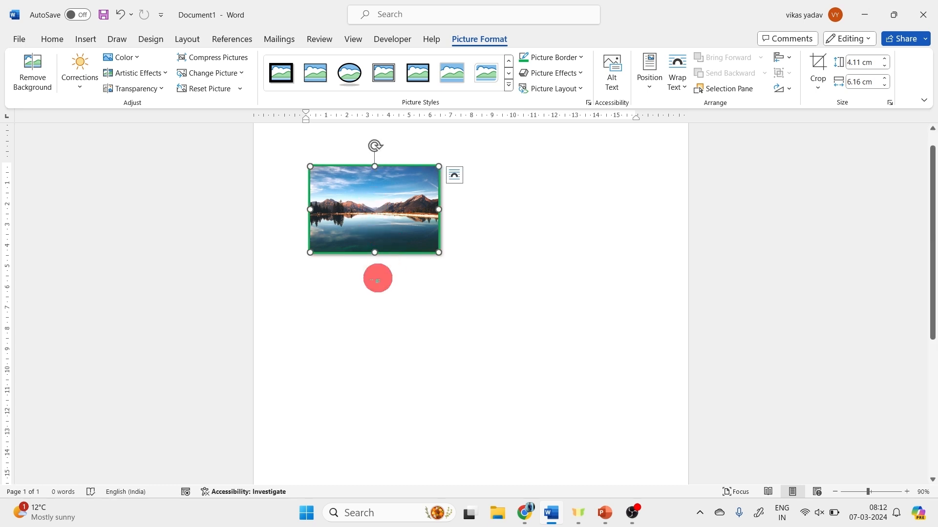
pyautogui.click(335, 287)
pyautogui.hotkey('ctrl', 'z')
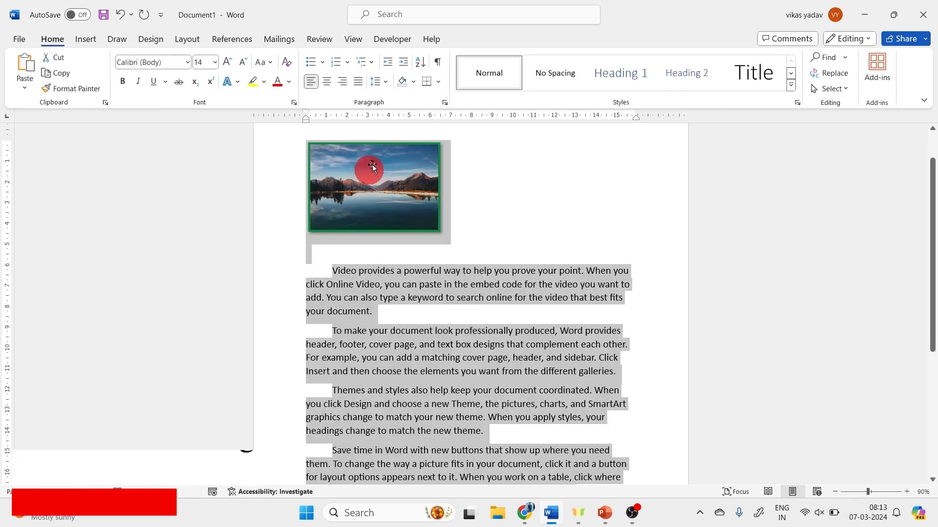
# Wrap the text Square around the picture, reduce it to about 3.31 × 4.96 cm and place it beside the second paragraph.
pyautogui.click(409, 170)
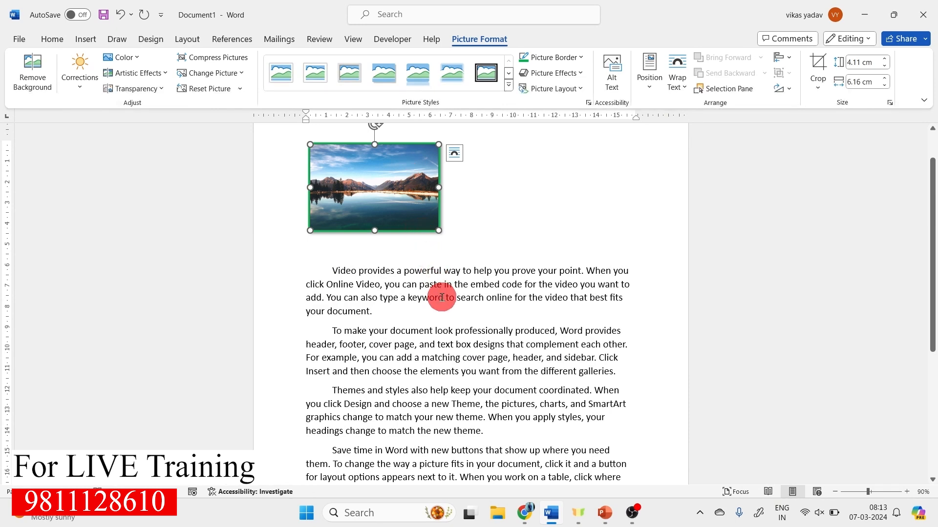
pyautogui.click(683, 89)
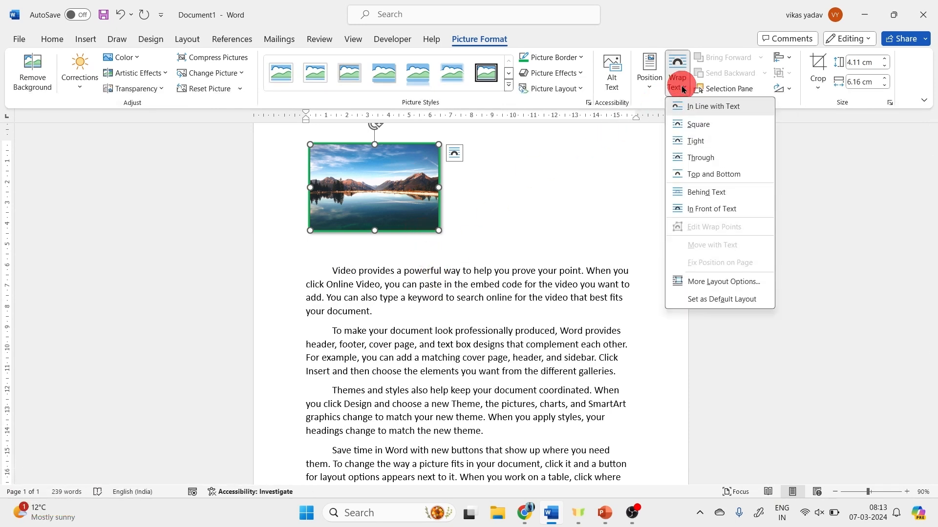
pyautogui.click(693, 123)
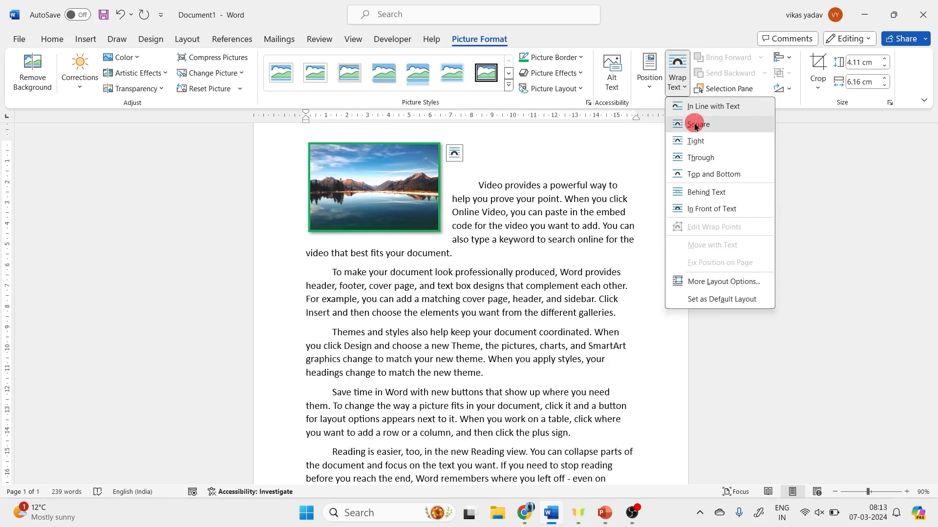
pyautogui.moveTo(419, 154); pyautogui.dragTo(408, 185)
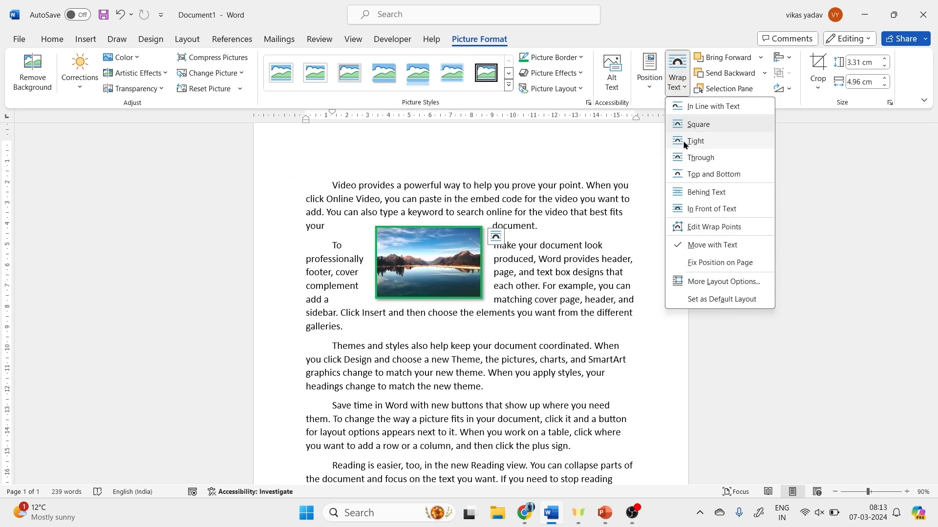
# Try Tight and Top and Bottom text wrapping on the picture, shifting it slightly along the line.
pyautogui.click(684, 141)
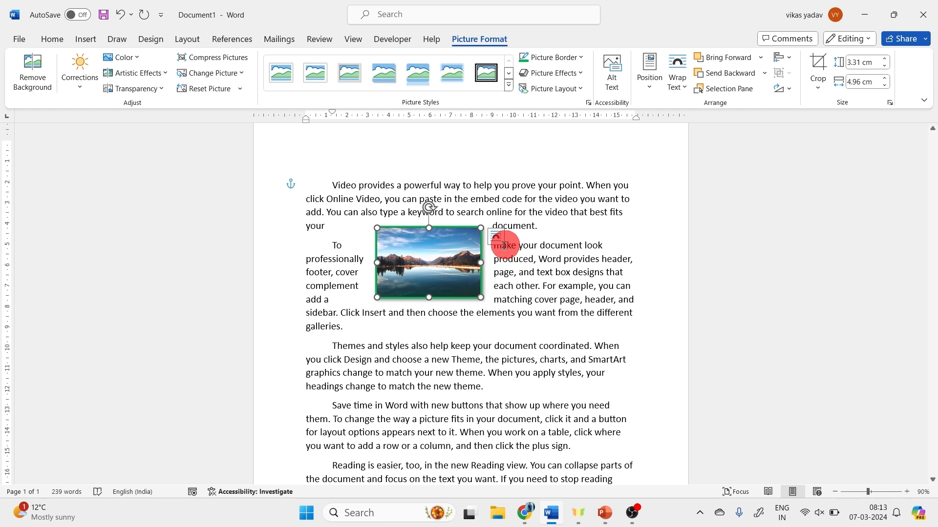
pyautogui.click(675, 81)
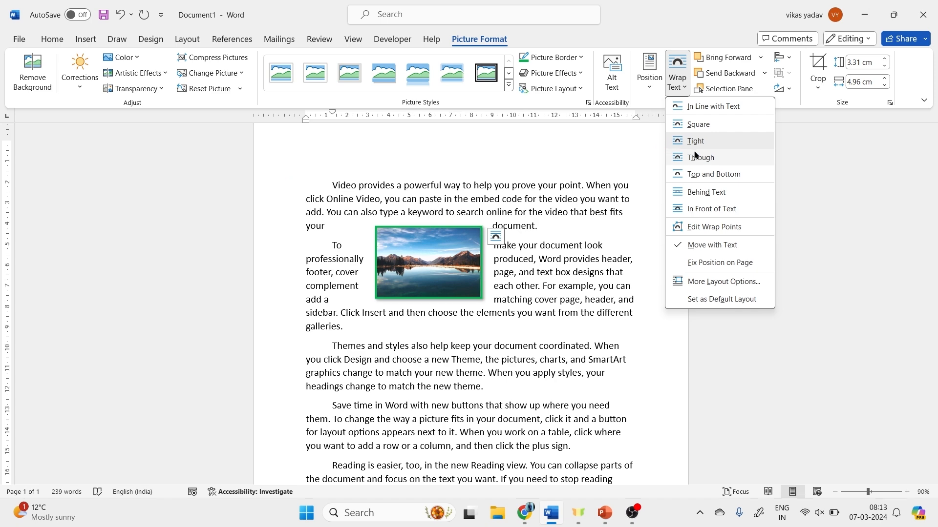
pyautogui.click(696, 174)
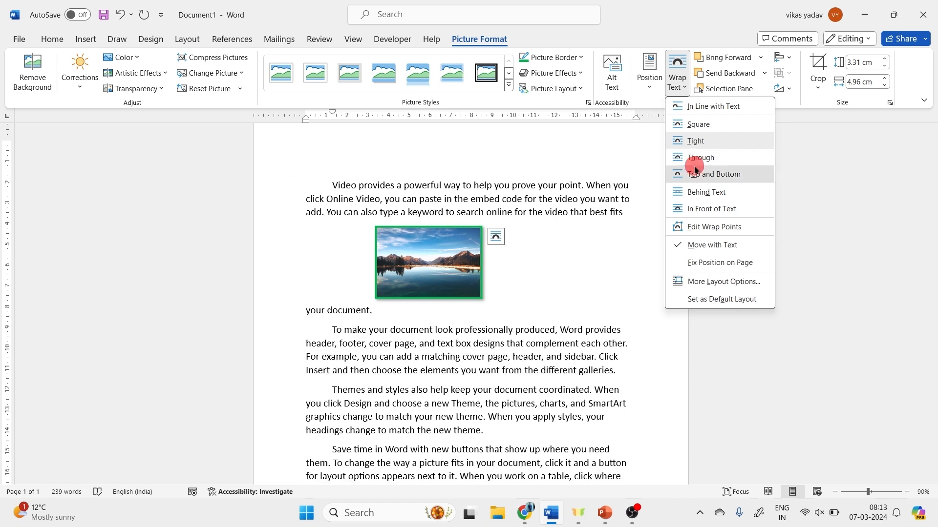
pyautogui.moveTo(411, 259)
pyautogui.mouseDown()
pyautogui.moveTo(441, 383)
pyautogui.moveTo(449, 278)
pyautogui.moveTo(424, 264)
pyautogui.mouseUp()
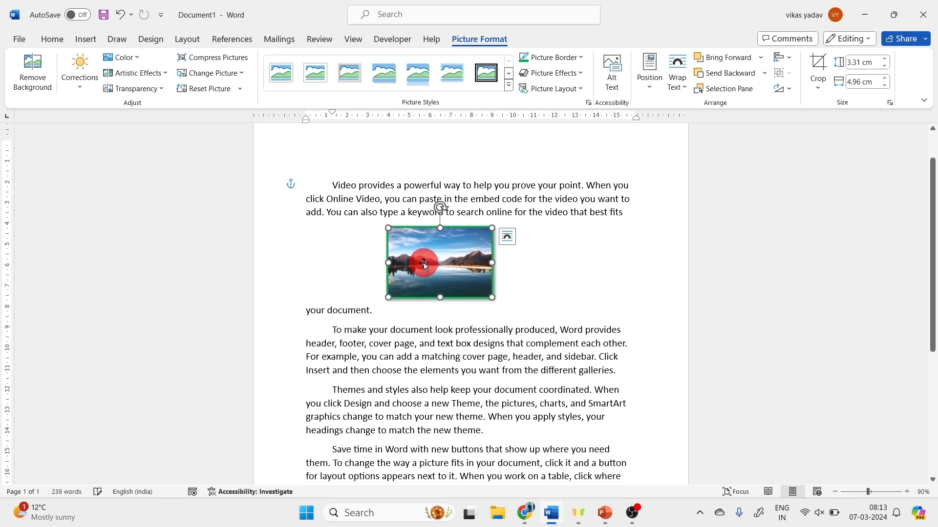
# Preview the text-overlap wrapping options for the picture and mark part of the first paragraph's text above it.
pyautogui.click(678, 82)
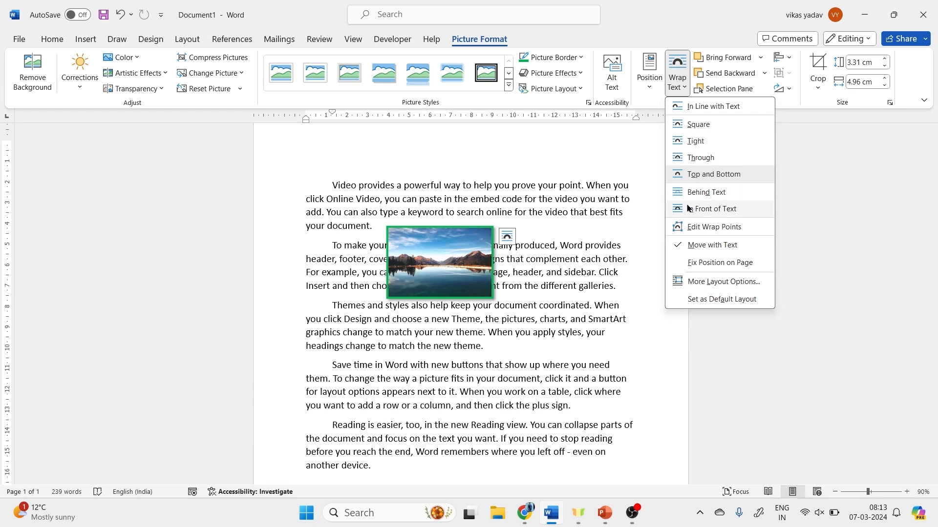
pyautogui.click(626, 196)
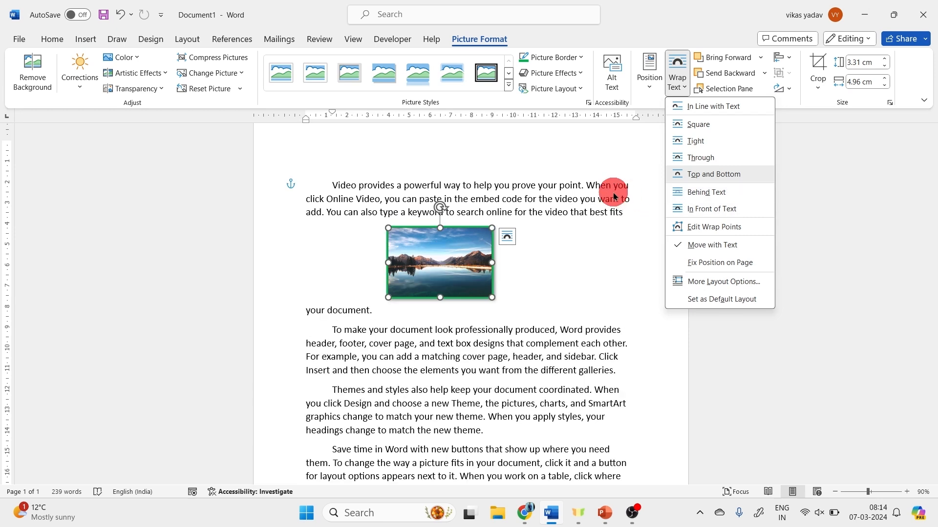
pyautogui.moveTo(613, 187); pyautogui.dragTo(528, 213)
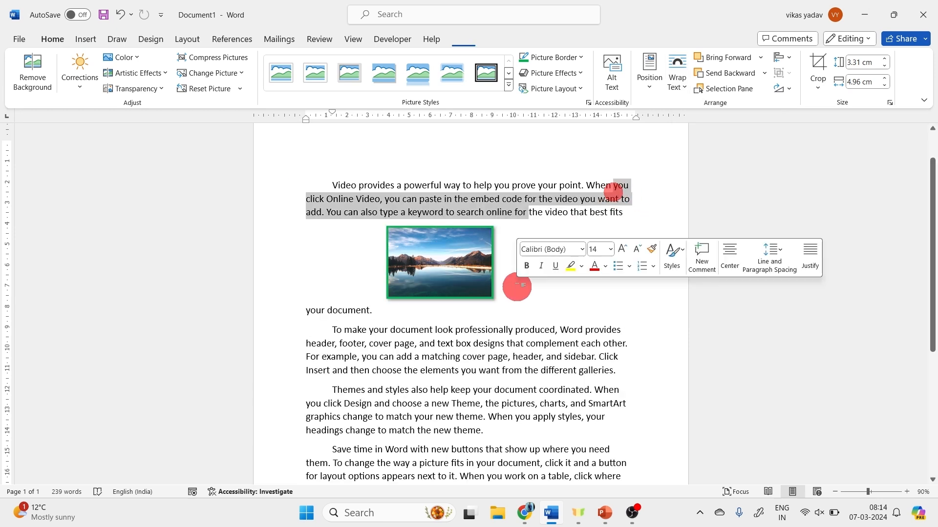
# Set the picture's text wrapping to Square and enlarge it to about 4.49 cm high by 6.74 cm wide.
pyautogui.click(487, 241)
pyautogui.click(679, 77)
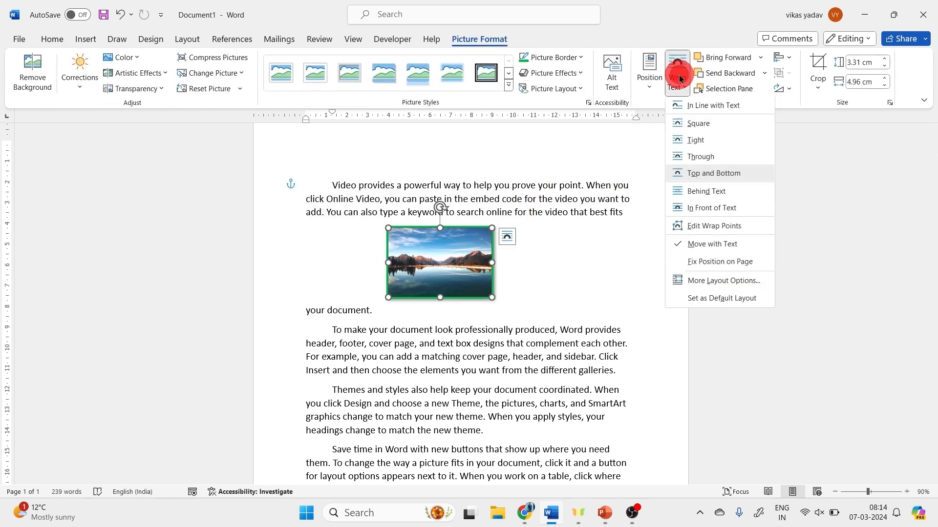
pyautogui.click(692, 125)
pyautogui.moveTo(493, 298); pyautogui.dragTo(528, 321)
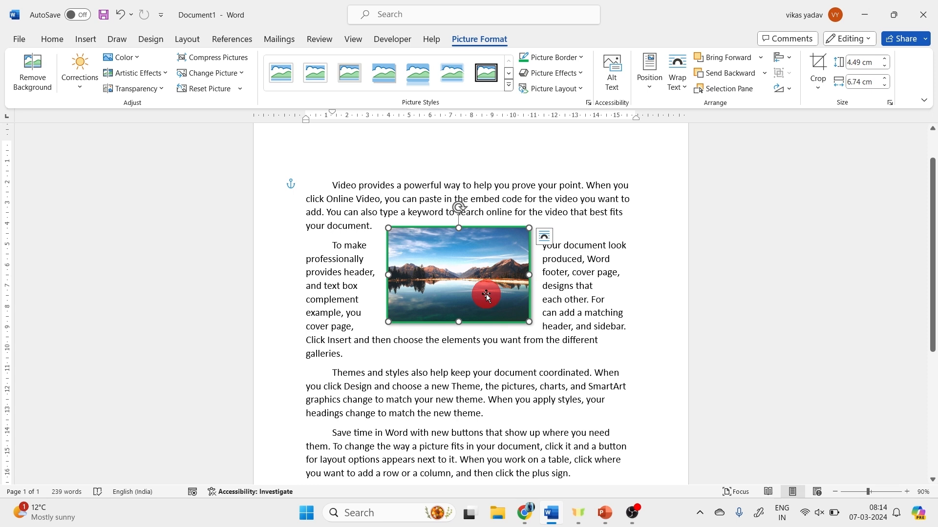
# Delete the picture and add an empty paragraph after the first paragraph of text.
pyautogui.press('Delete')
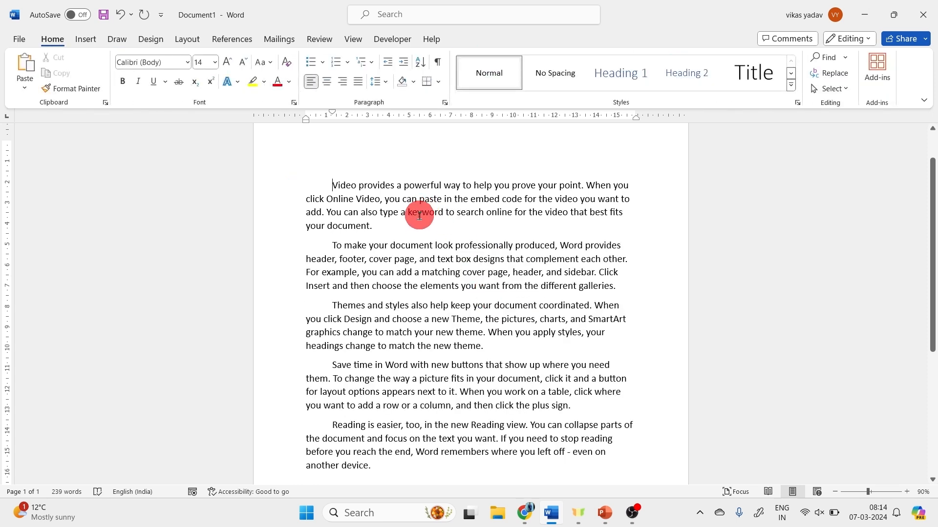
pyautogui.click(394, 223)
pyautogui.press('Return')
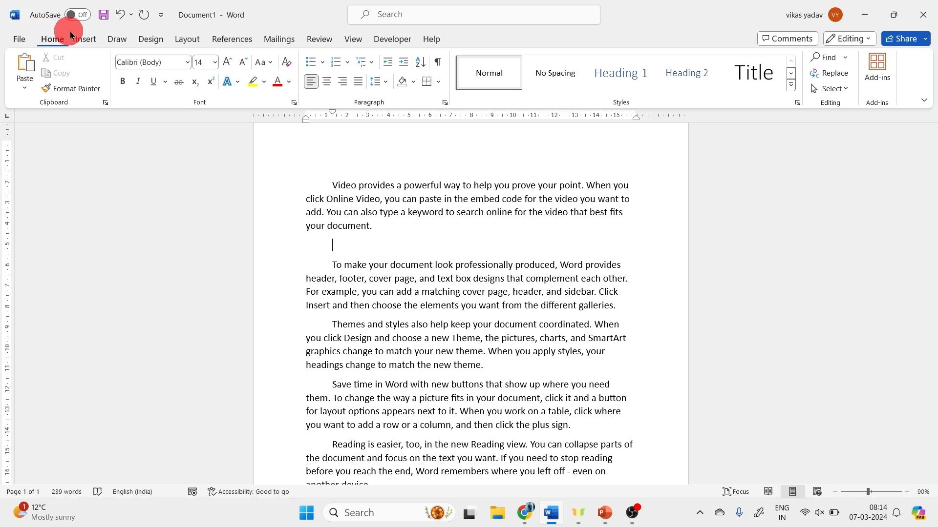
# Insert an online picture of a rose bouquet found with the search "flower" below the first paragraph and shrink it.
pyautogui.click(83, 43)
pyautogui.click(148, 74)
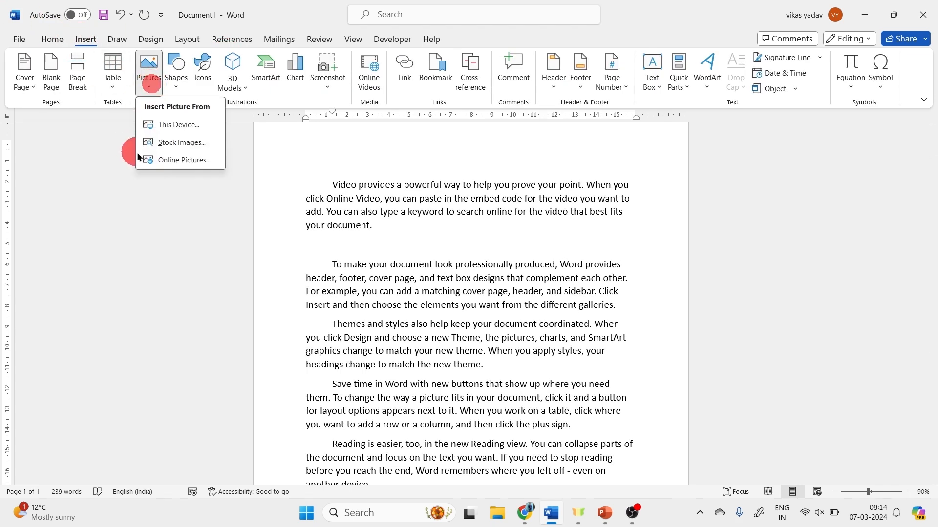
pyautogui.click(180, 160)
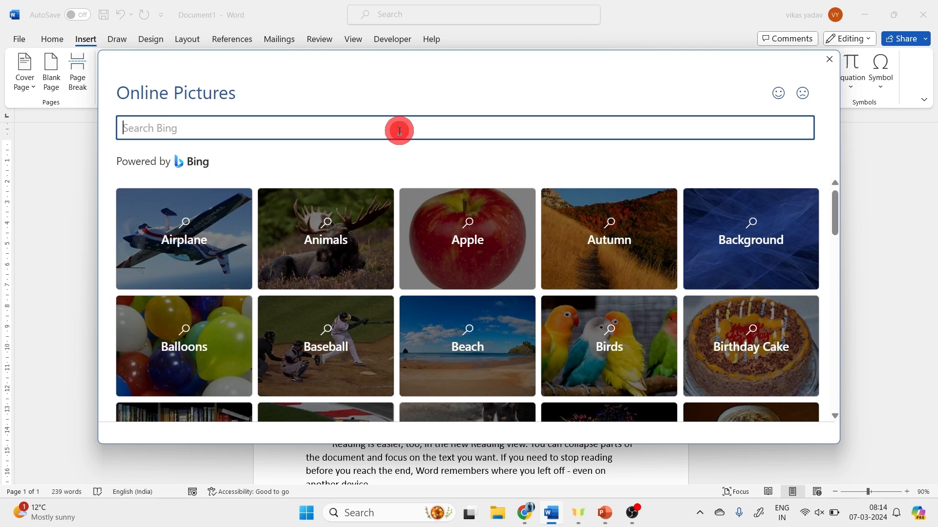
pyautogui.press('Return')
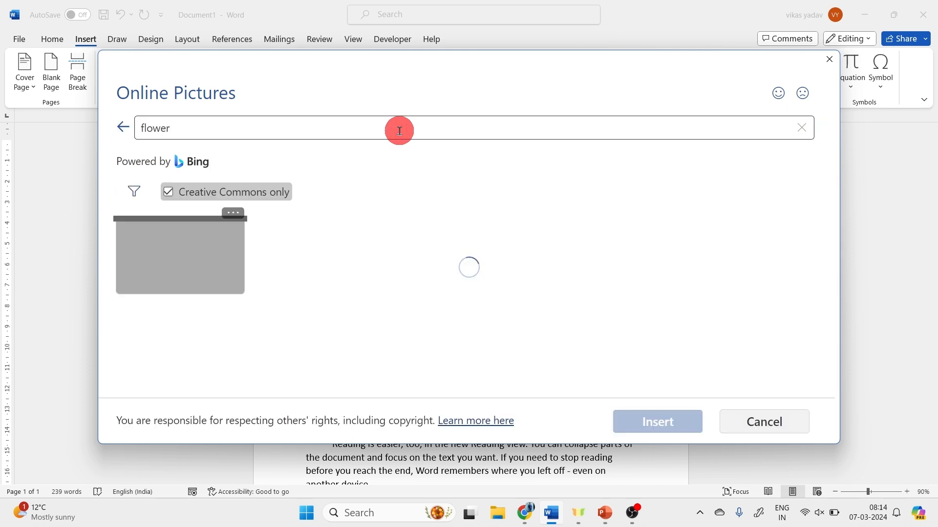
pyautogui.click(329, 250)
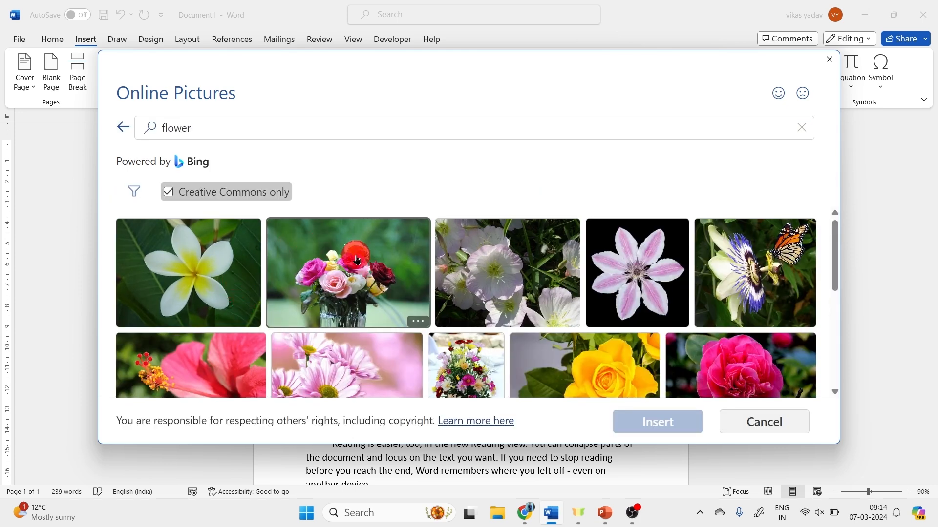
pyautogui.click(644, 420)
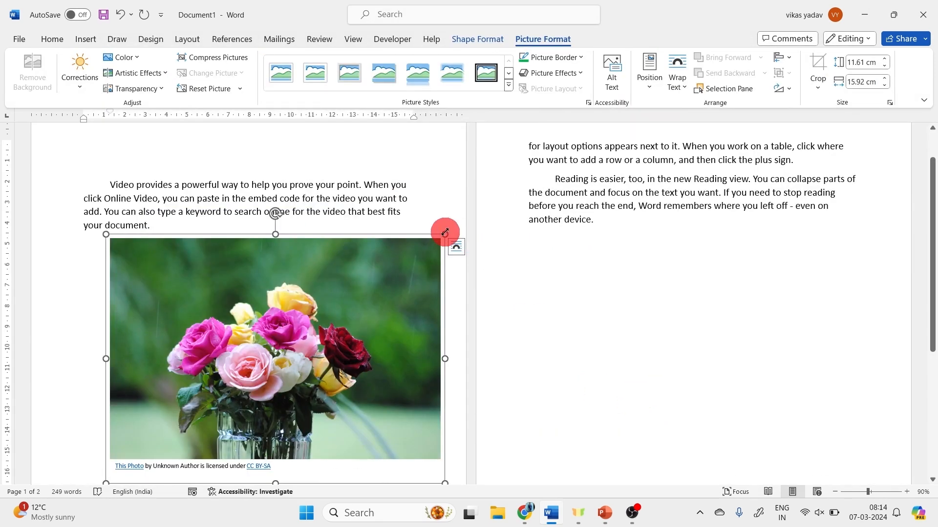
pyautogui.moveTo(444, 235); pyautogui.dragTo(347, 231)
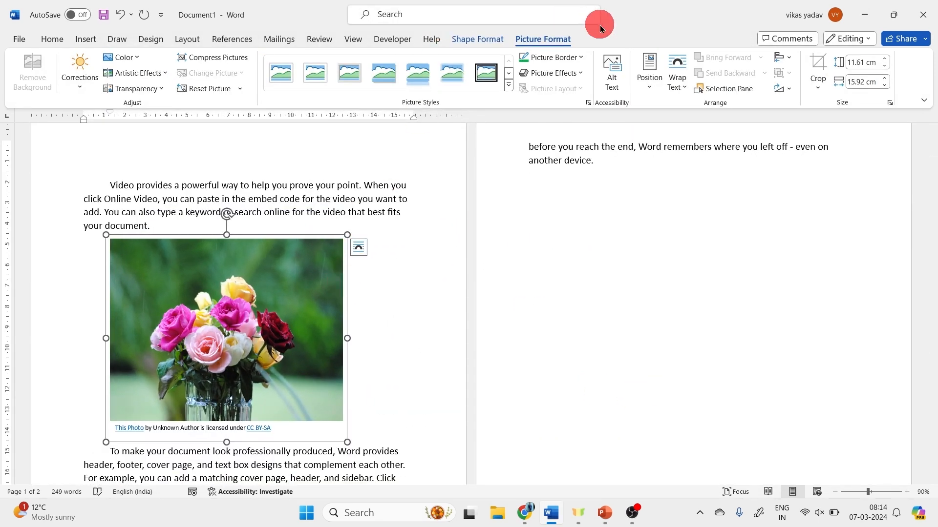
# Delete the inserted flower picture together with its licence caption.
pyautogui.click(332, 252)
pyautogui.press('Delete')
pyautogui.press('Delete')
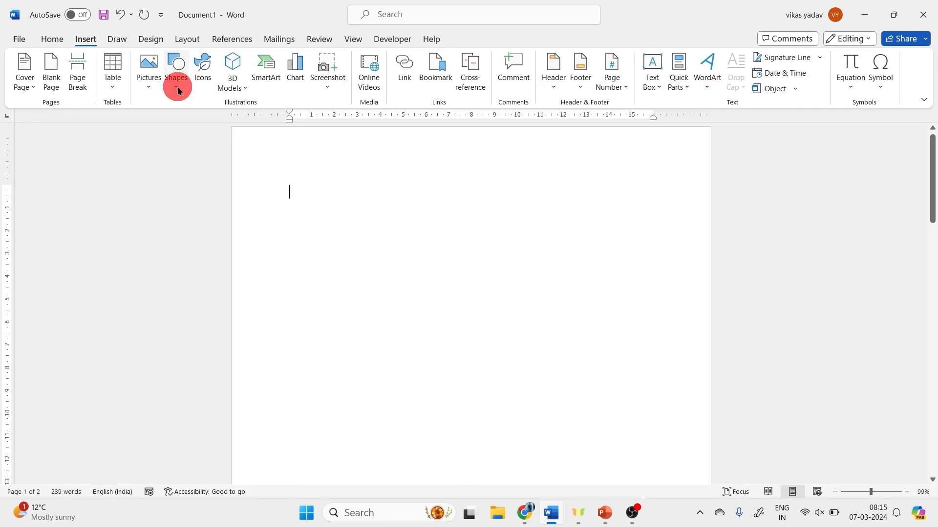
# Draw a rectangle about 4.27 cm high by 7.86 cm wide near the top of the blank page.
pyautogui.click(177, 88)
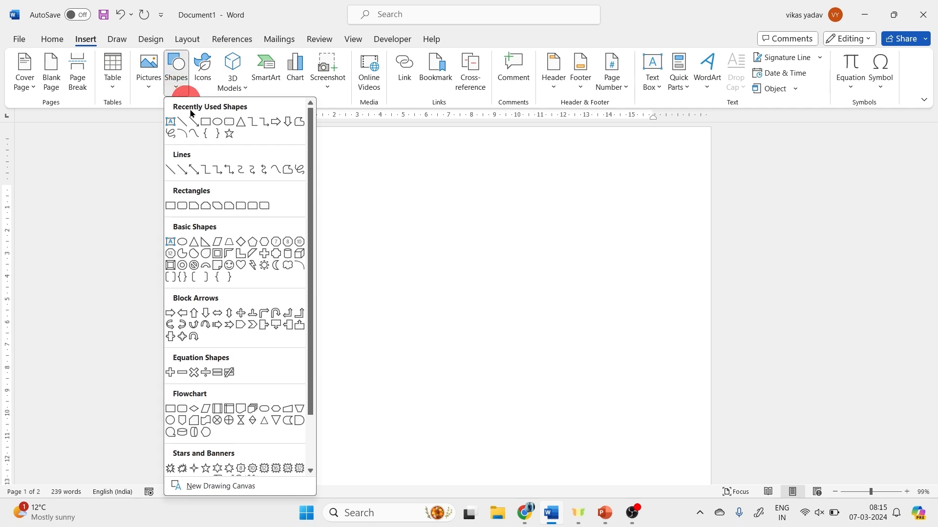
pyautogui.click(195, 86)
pyautogui.click(206, 123)
pyautogui.moveTo(315, 211)
pyautogui.mouseDown()
pyautogui.moveTo(370, 254)
pyautogui.moveTo(495, 309)
pyautogui.mouseUp()
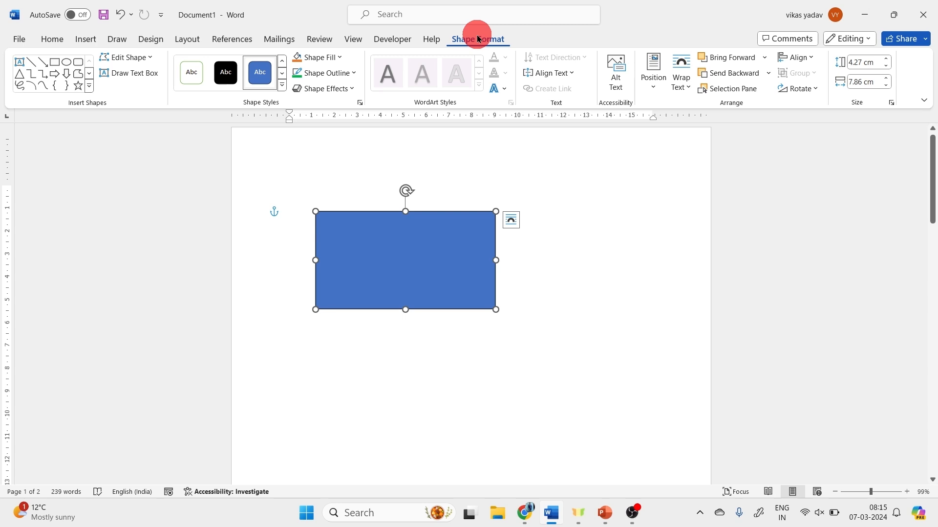
# Fill the rectangle with the picture file "scenery 2" from the Desktop.
pyautogui.click(340, 57)
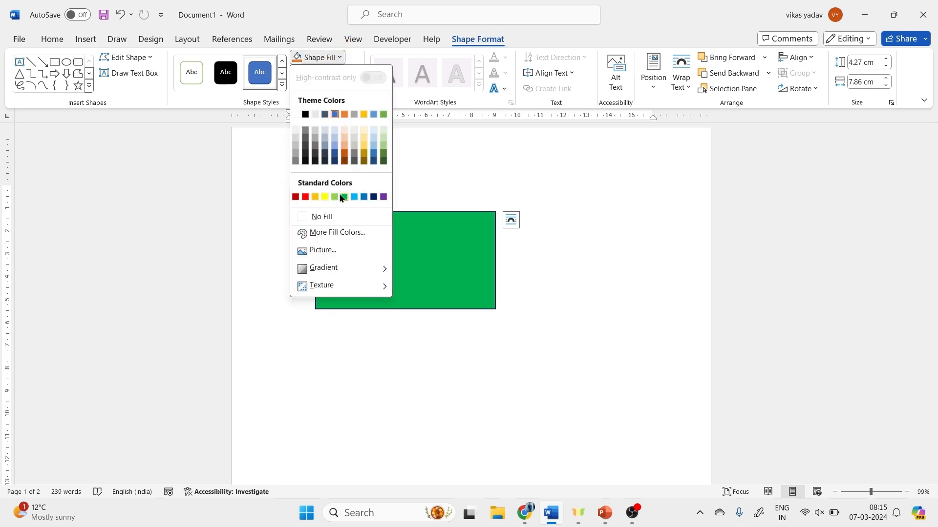
pyautogui.click(356, 251)
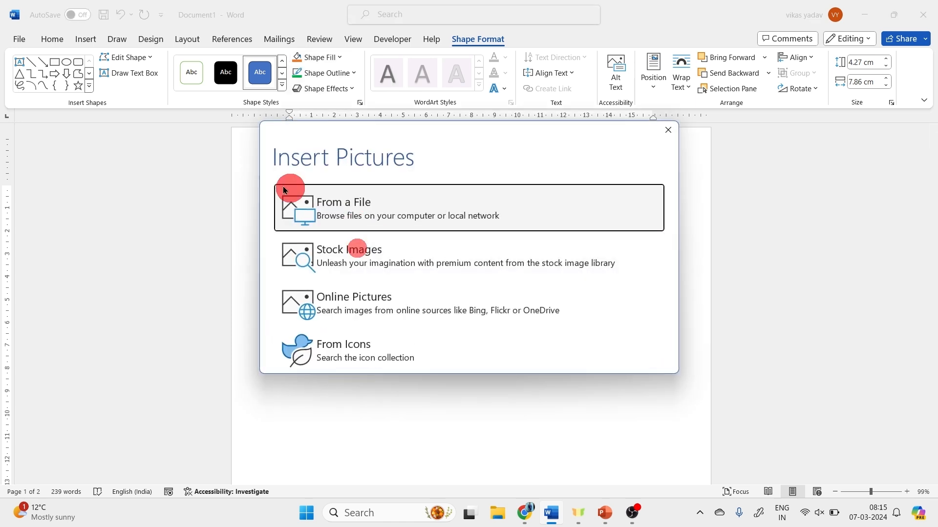
pyautogui.click(318, 217)
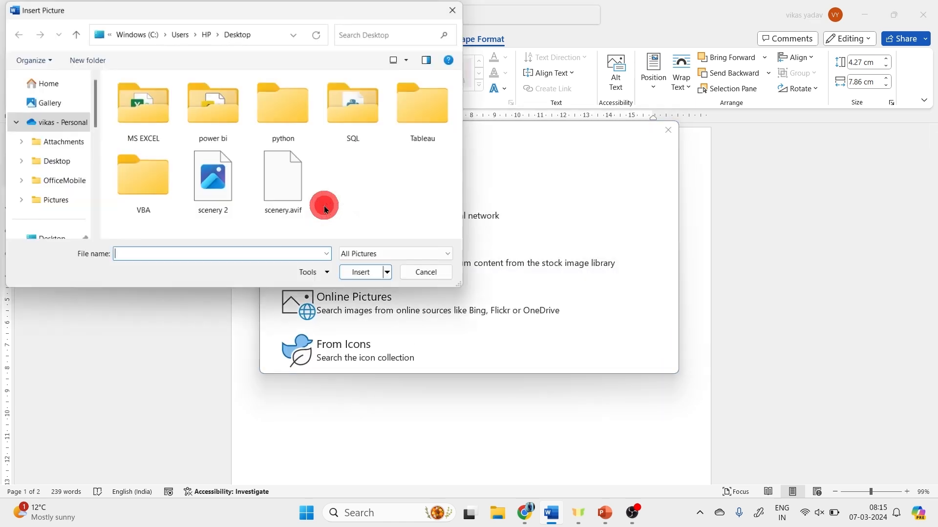
pyautogui.click(230, 193)
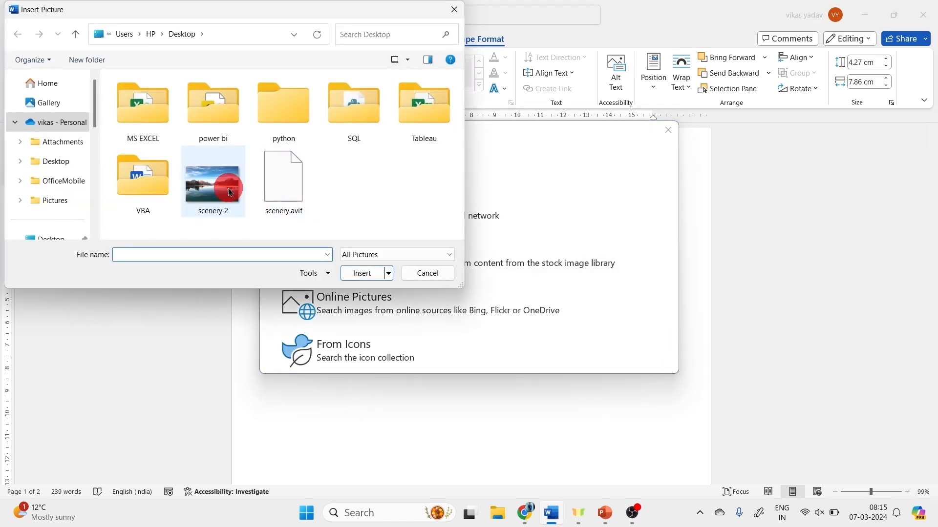
pyautogui.click(367, 272)
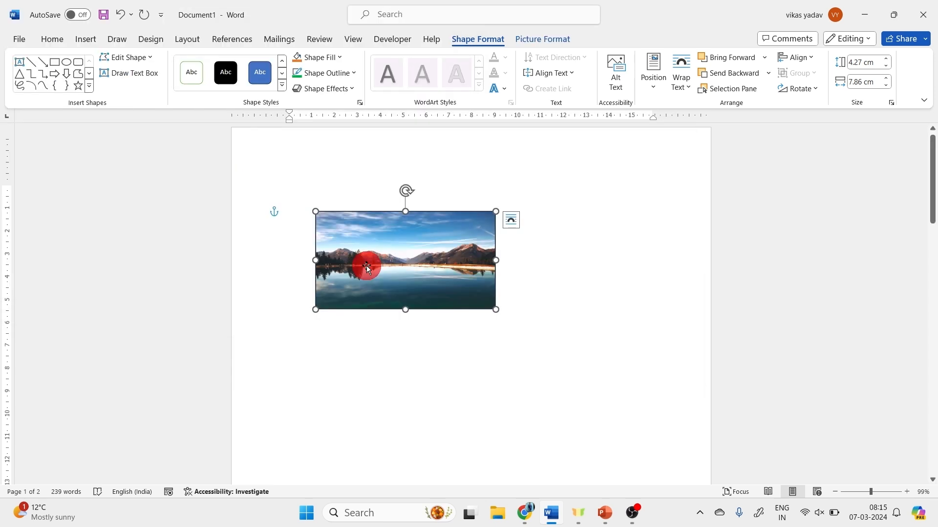
# Fill the rectangle with the dark brown wood texture.
pyautogui.click(318, 57)
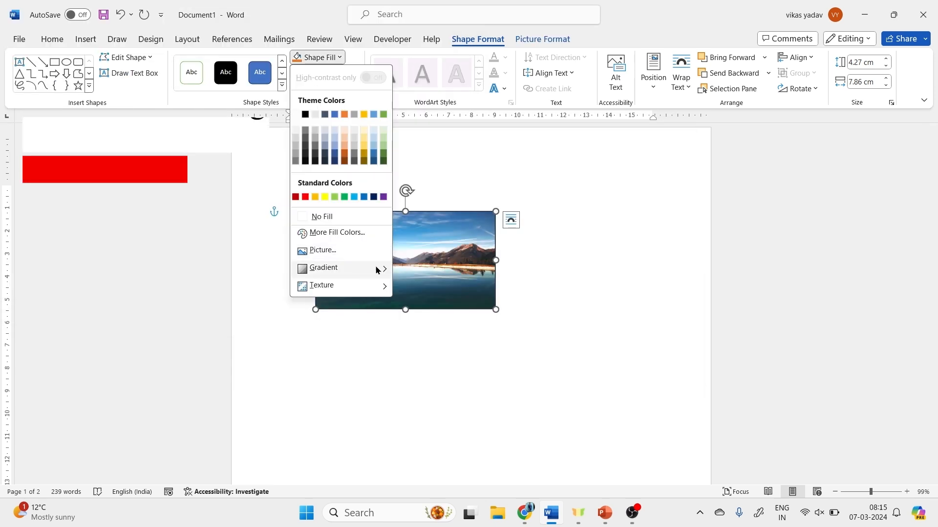
pyautogui.moveTo(376, 267)
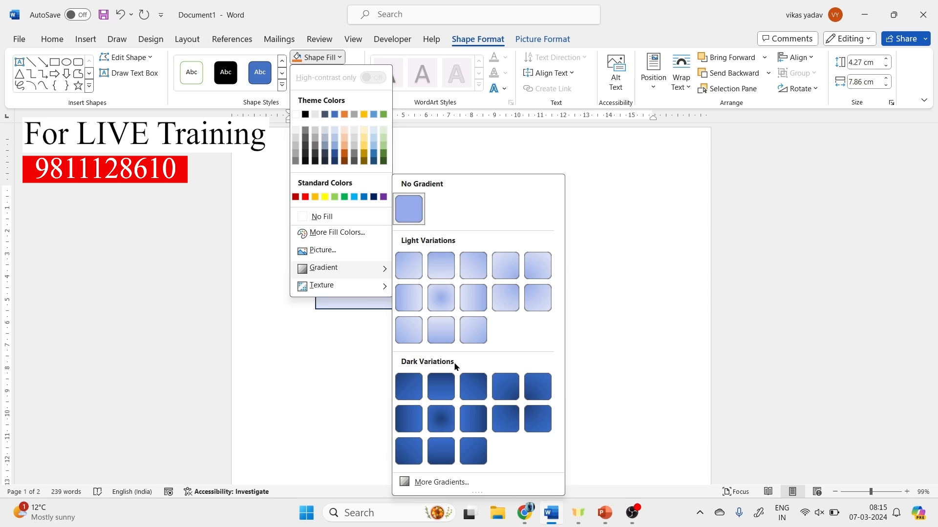
pyautogui.moveTo(377, 289)
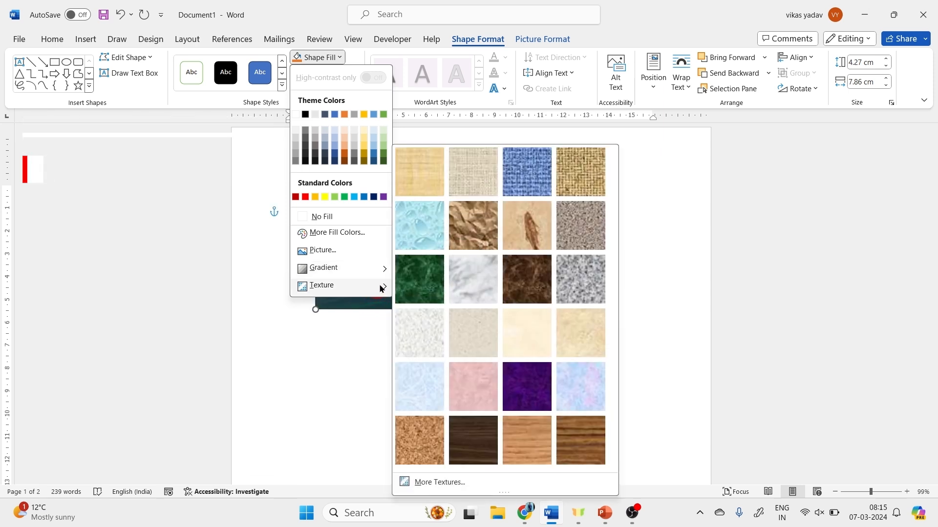
pyautogui.click(469, 429)
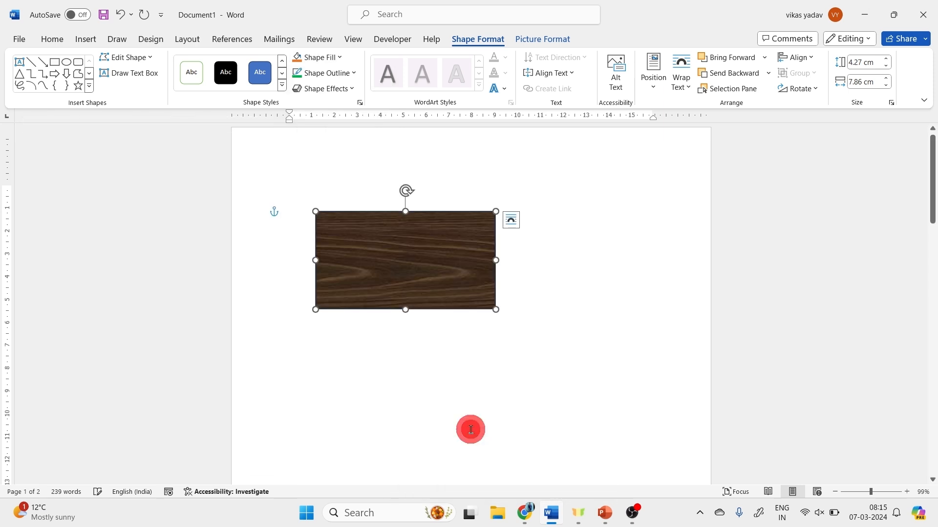
# Set the rectangle's outline weight to 4½ pt and its colour to yellow.
pyautogui.click(352, 73)
pyautogui.moveTo(342, 265)
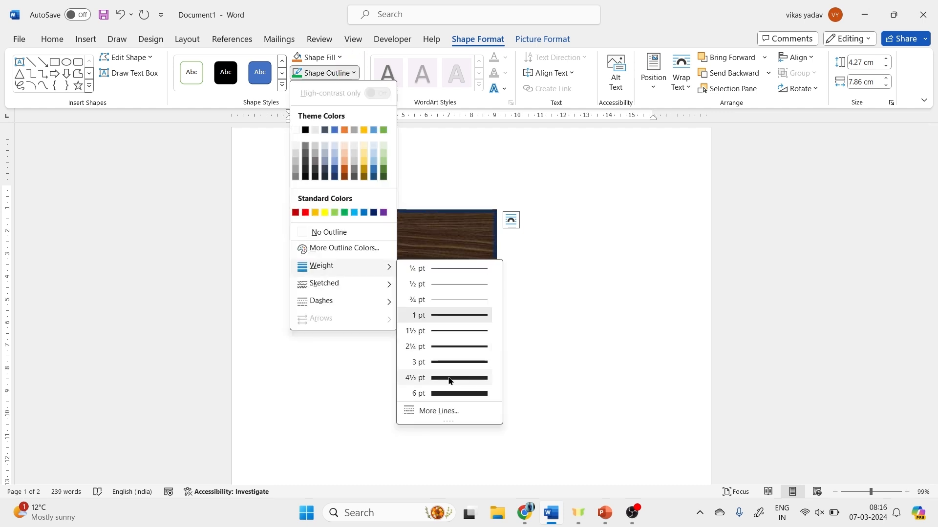
pyautogui.click(446, 377)
pyautogui.click(349, 73)
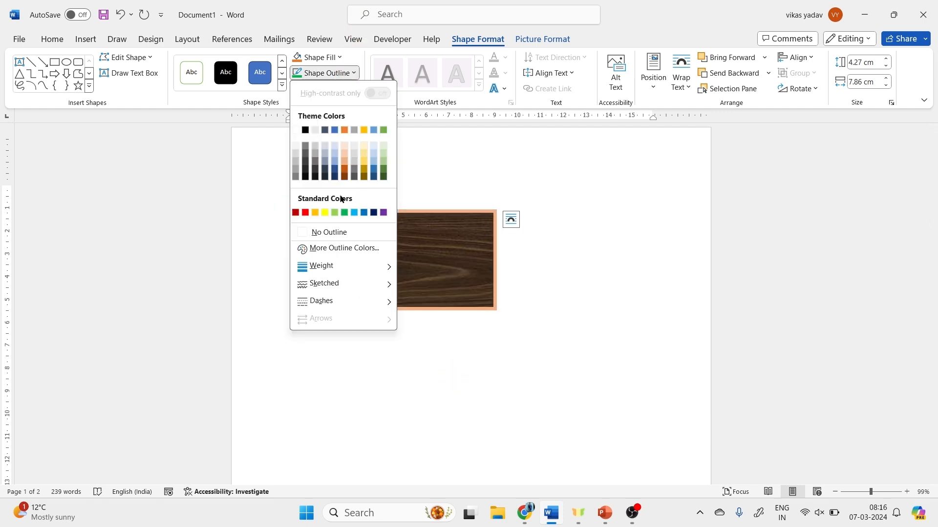
pyautogui.click(327, 213)
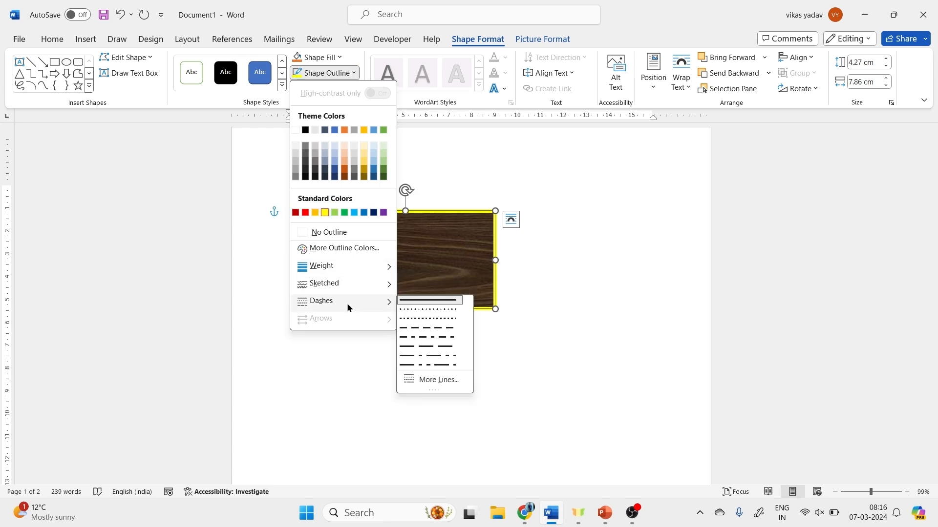
pyautogui.click(262, 145)
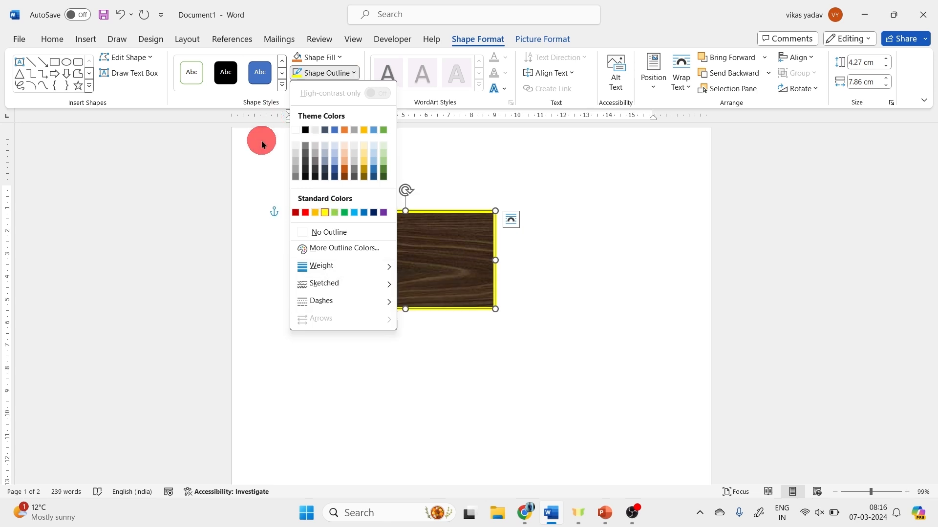
# Try a gold gradient shape style on the rectangle and browse the shape effects such as Reflection.
pyautogui.click(282, 85)
pyautogui.click(328, 243)
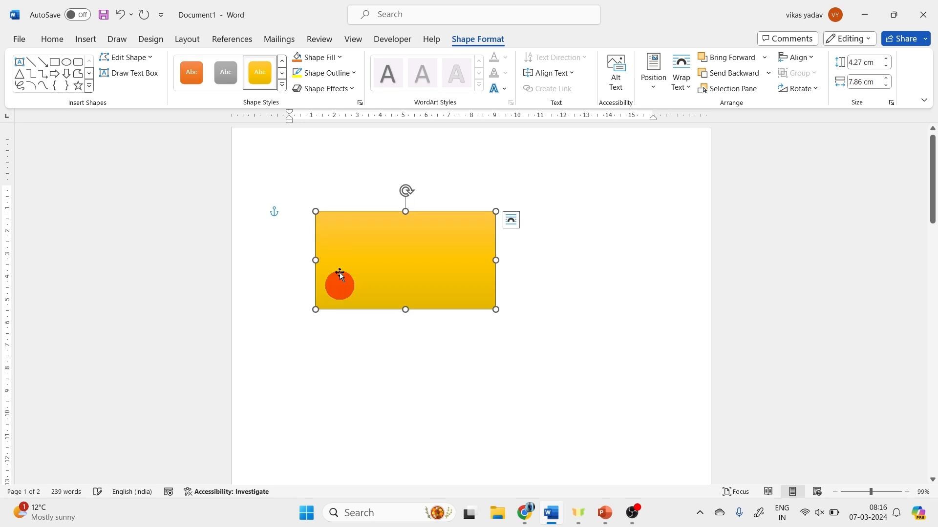
pyautogui.click(341, 89)
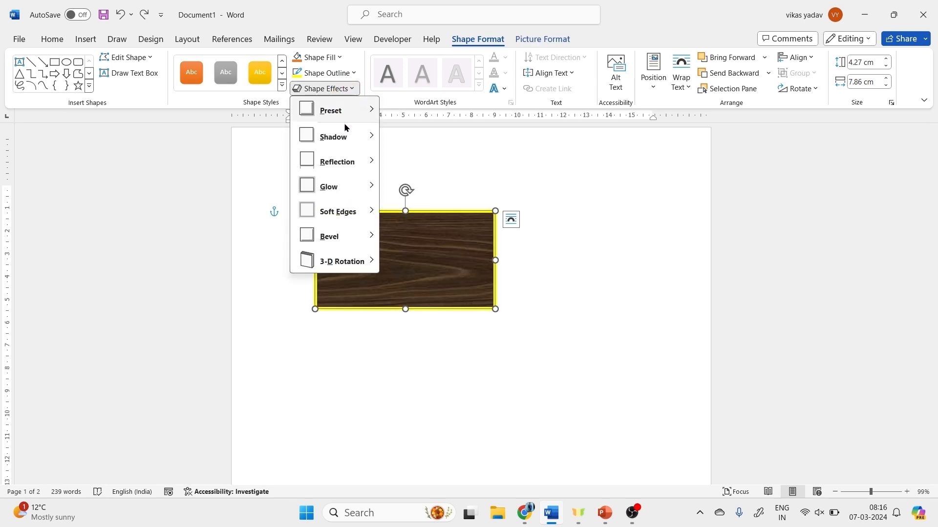
pyautogui.moveTo(376, 160)
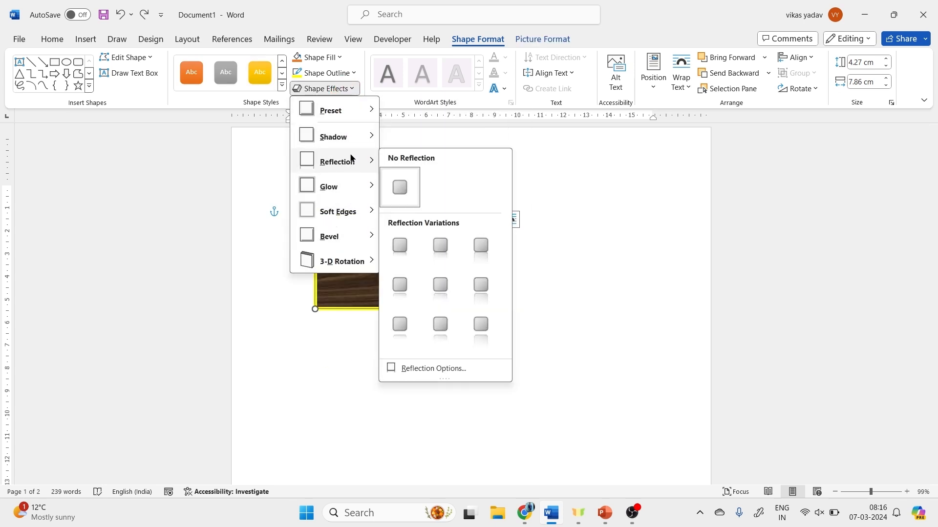
pyautogui.click(426, 132)
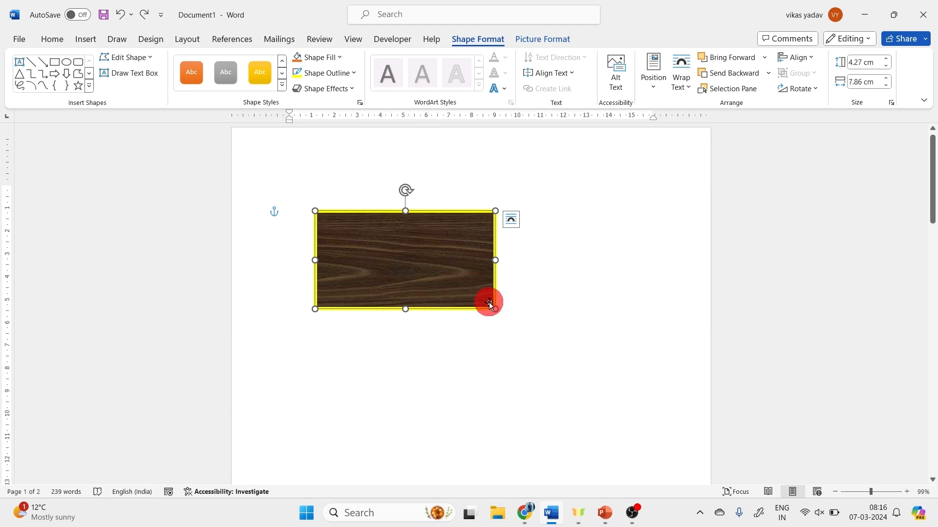
# Enlarge the rectangle to about 6.35 cm high by 11.49 cm wide and add the text HELLO inside it.
pyautogui.moveTo(495, 309); pyautogui.dragTo(579, 357)
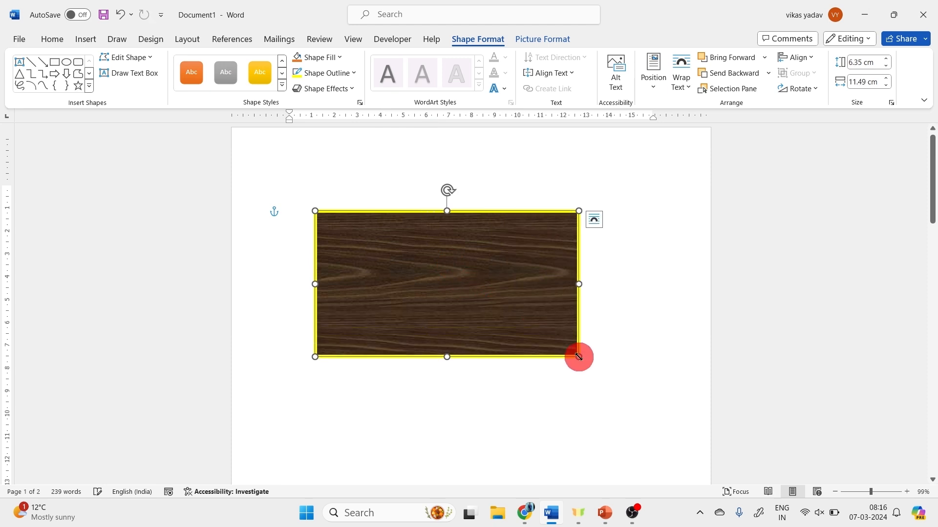
pyautogui.rightClick(509, 216)
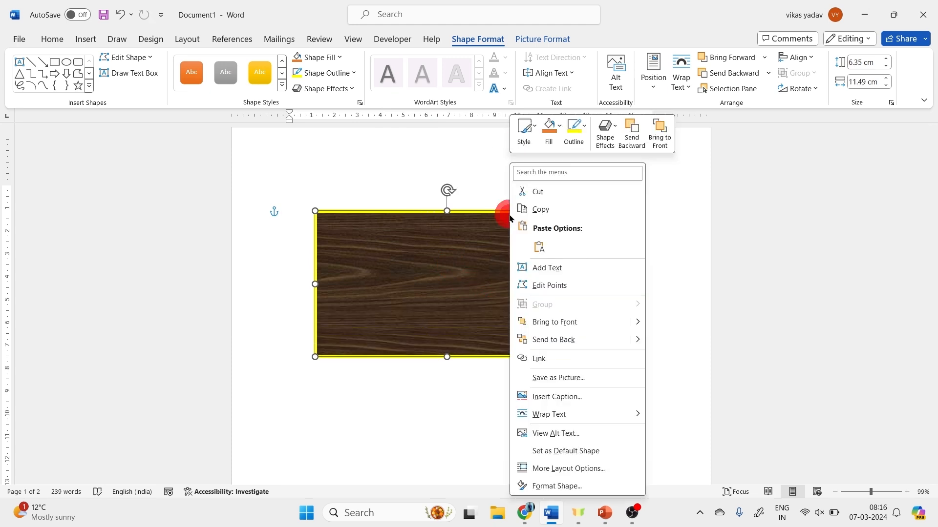
pyautogui.click(553, 268)
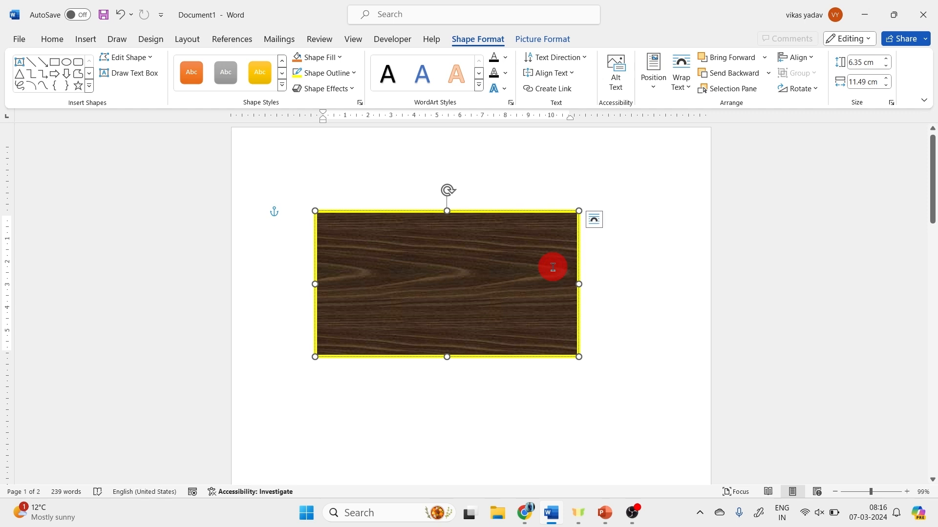
pyautogui.write('he')
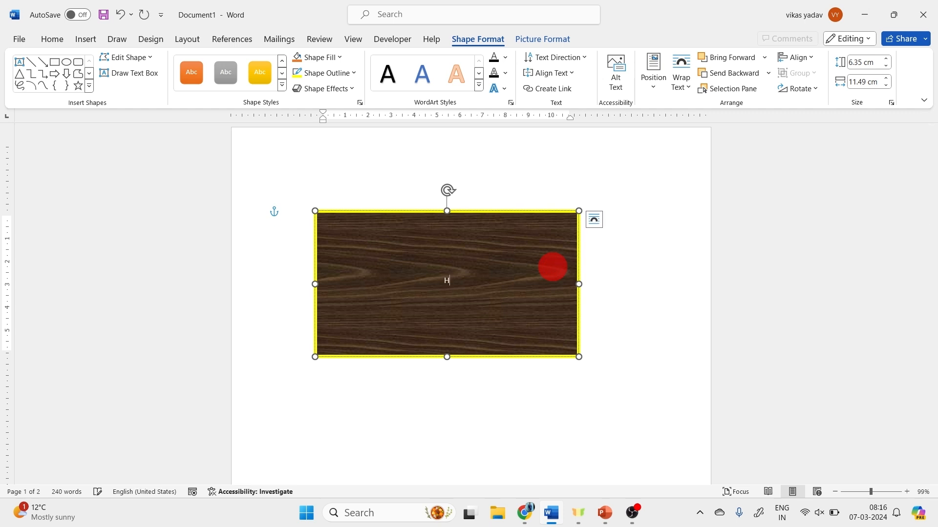
pyautogui.write('ELLO')
# Enlarge the font of the whole HELLO text so that it spans more than half the rectangle's width.
pyautogui.hotkey('ctrl', 'a')
pyautogui.hotkey('ctrl', 'shift', '.')
pyautogui.hotkey('ctrl', 'shift', '.')
pyautogui.hotkey('ctrl', 'shift', '.')
pyautogui.hotkey('ctrl', 'shift', '.')
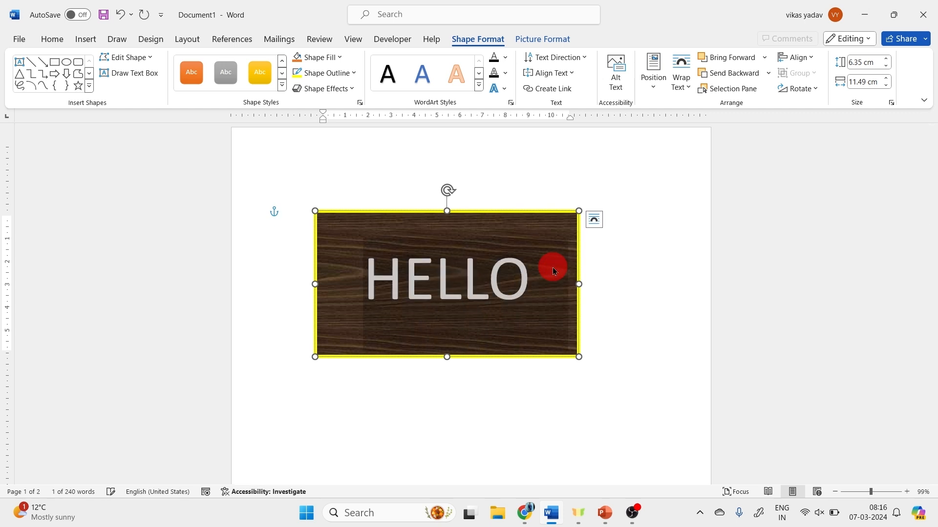
pyautogui.hotkey('ctrl', 'shift', ',')
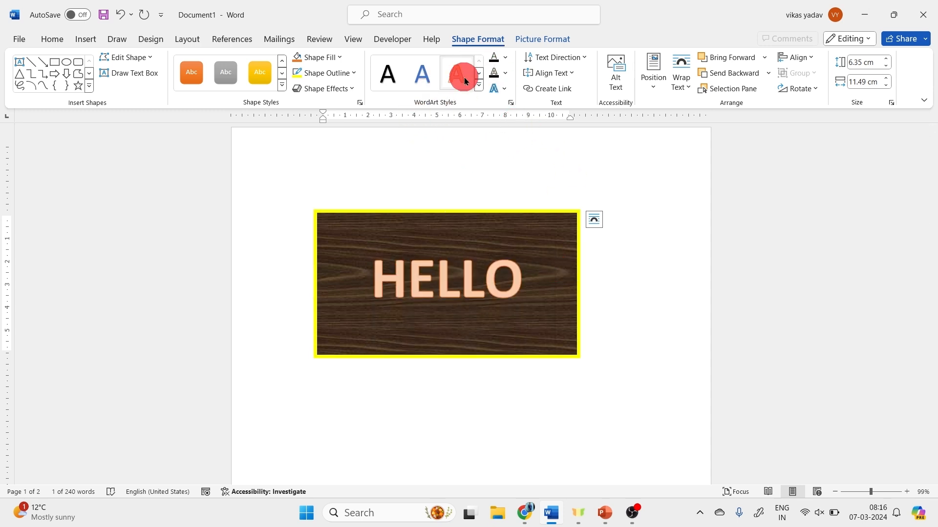
# Apply a reflected WordArt style to the HELLO text and set its text fill to green.
pyautogui.click(478, 73)
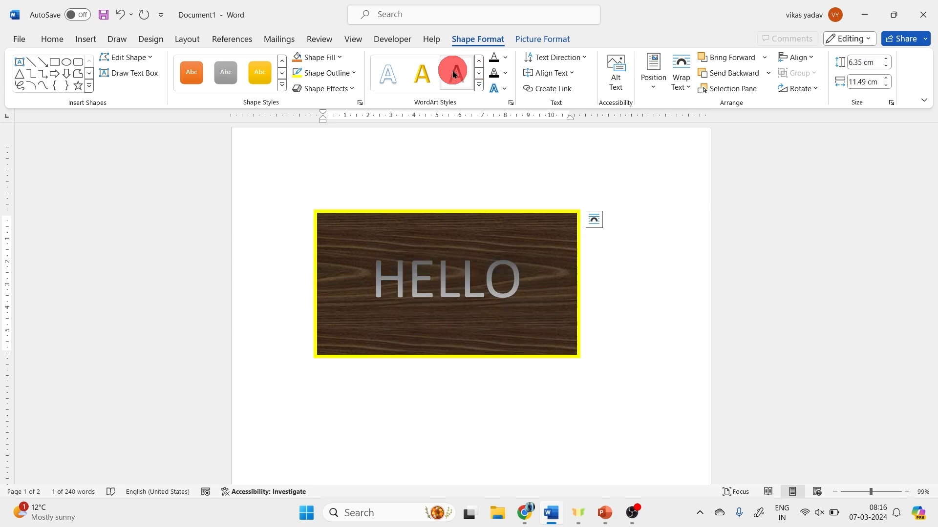
pyautogui.click(479, 73)
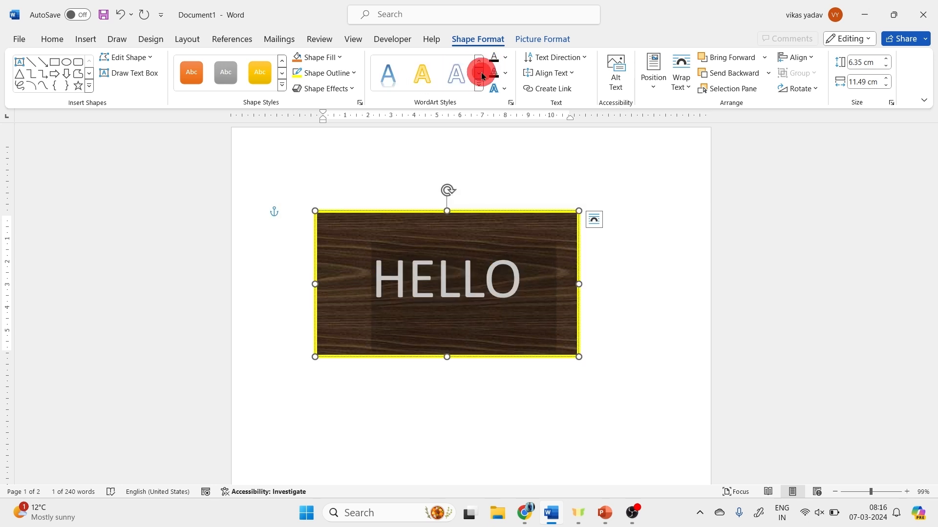
pyautogui.click(456, 74)
pyautogui.click(505, 57)
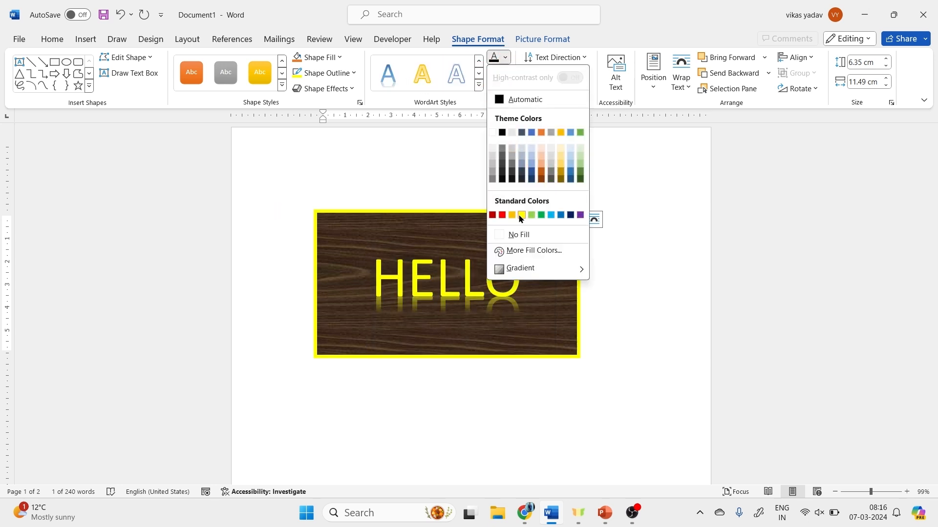
pyautogui.click(541, 215)
# Set the outline weight of the HELLO text to 3 pt.
pyautogui.click(505, 73)
pyautogui.moveTo(538, 284)
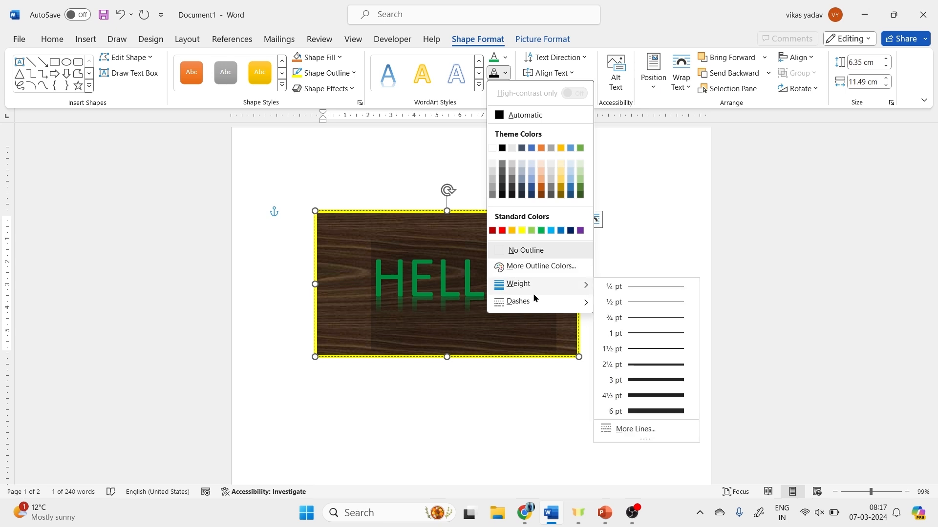
pyautogui.click(633, 383)
# Browse the Reflection, Glow and Transform text effects for the HELLO text.
pyautogui.click(498, 89)
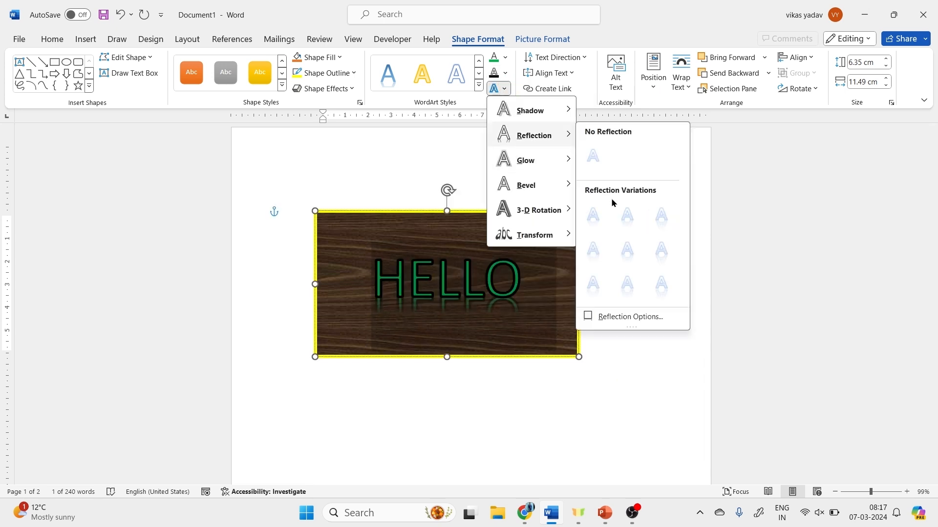
pyautogui.moveTo(552, 163)
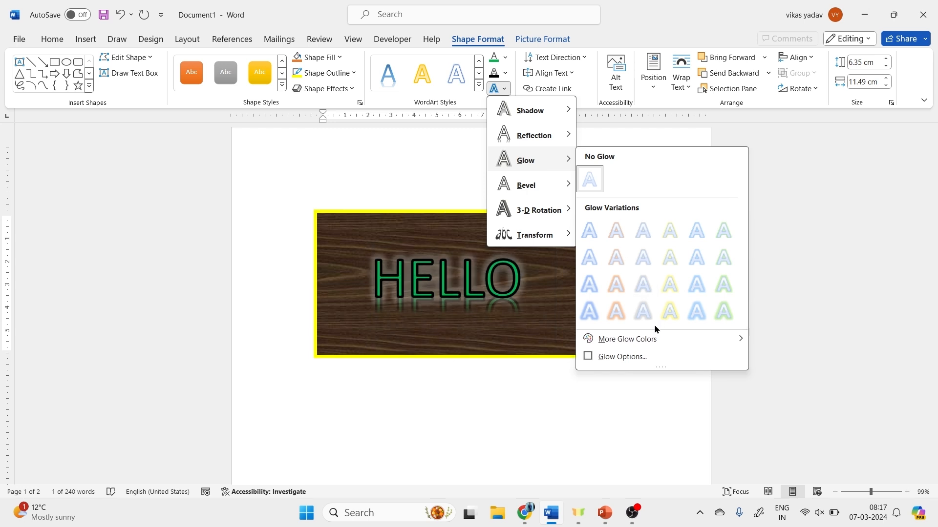
pyautogui.moveTo(569, 217)
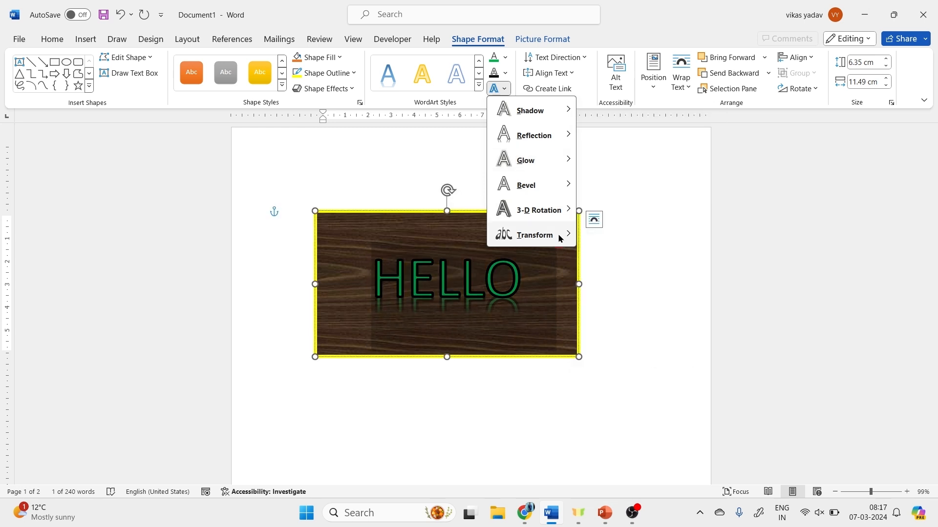
pyautogui.moveTo(558, 237)
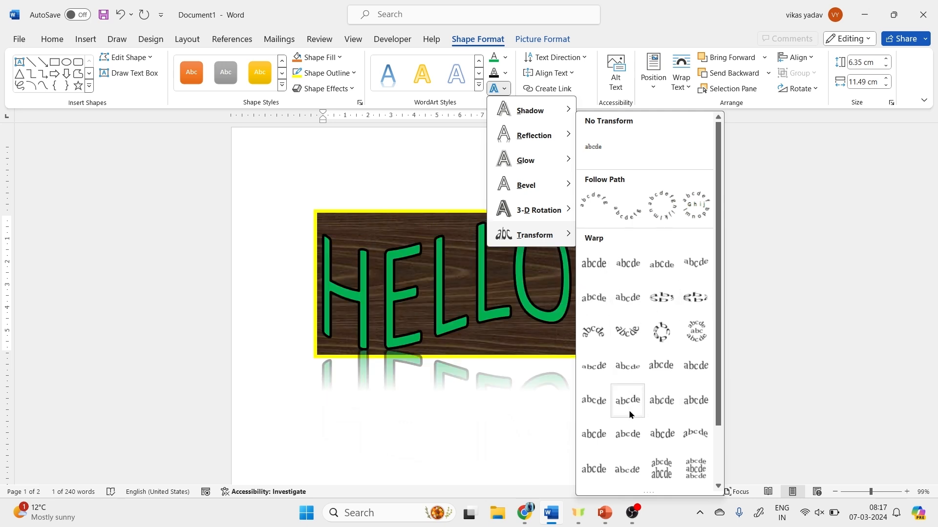
# Try rotating all the text inside the rectangle by 270°.
pyautogui.click(578, 59)
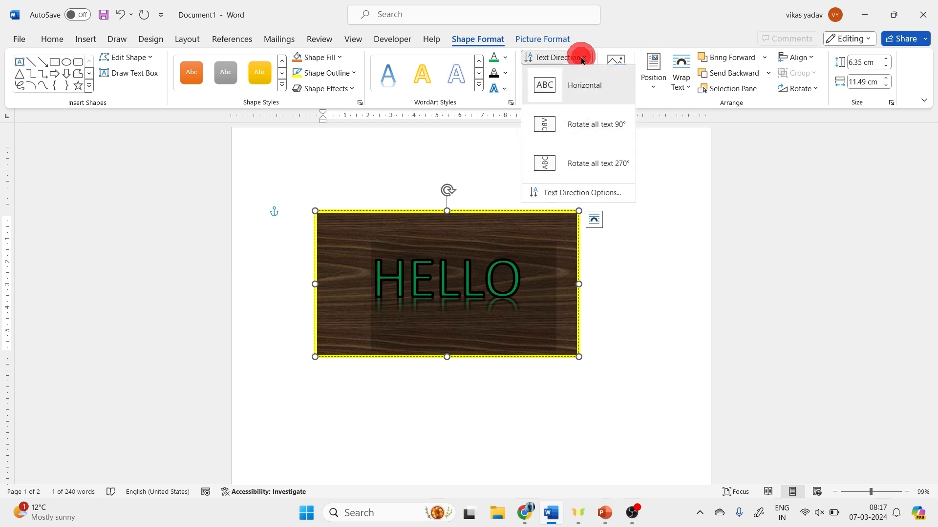
pyautogui.click(583, 157)
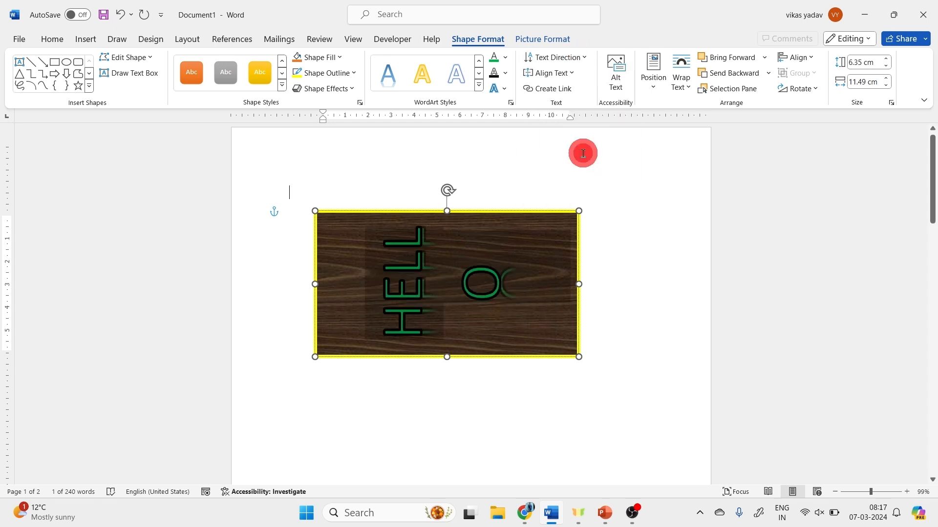
pyautogui.click(581, 153)
pyautogui.click(518, 318)
# Look through the text alignment, position and text wrapping options for the HELLO rectangle.
pyautogui.click(573, 93)
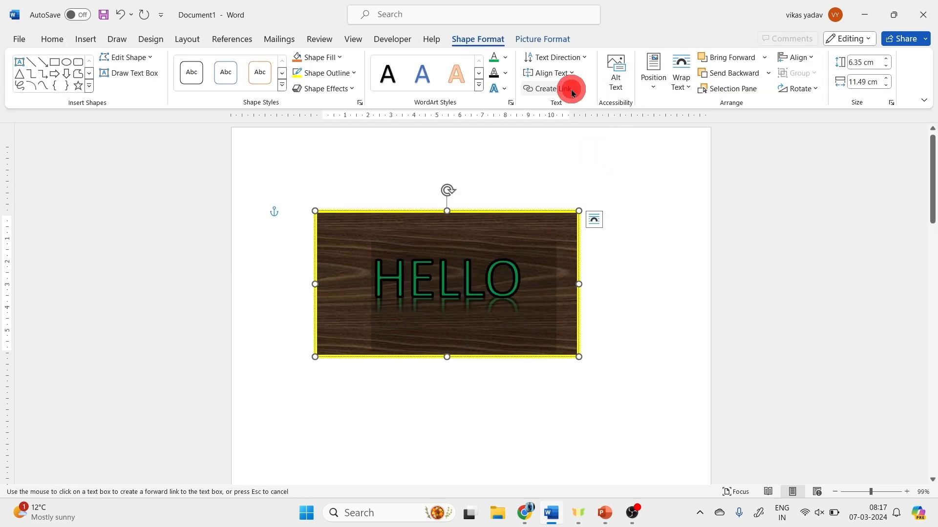
pyautogui.click(549, 72)
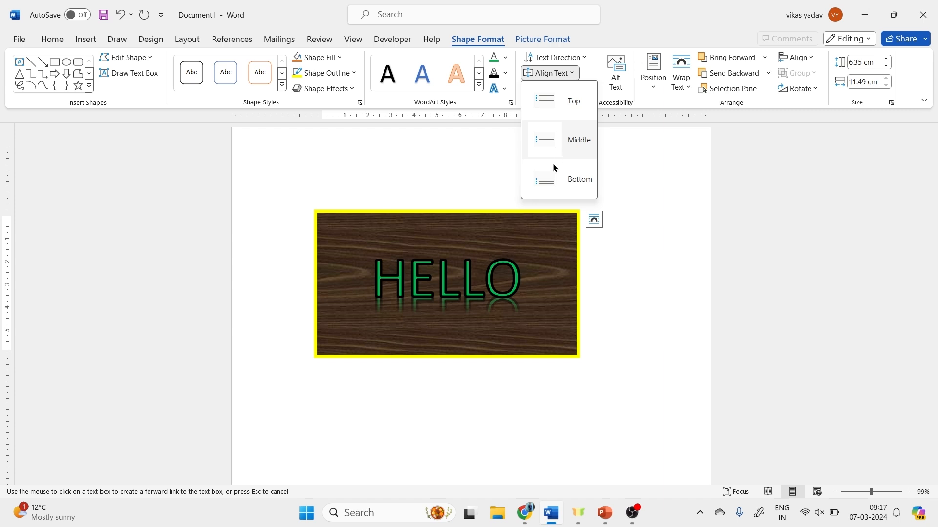
pyautogui.click(654, 73)
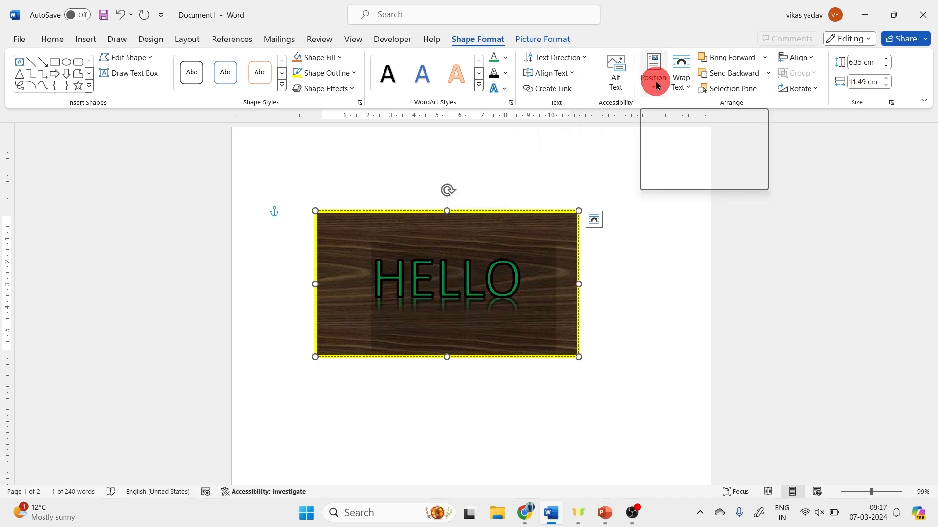
pyautogui.click(680, 77)
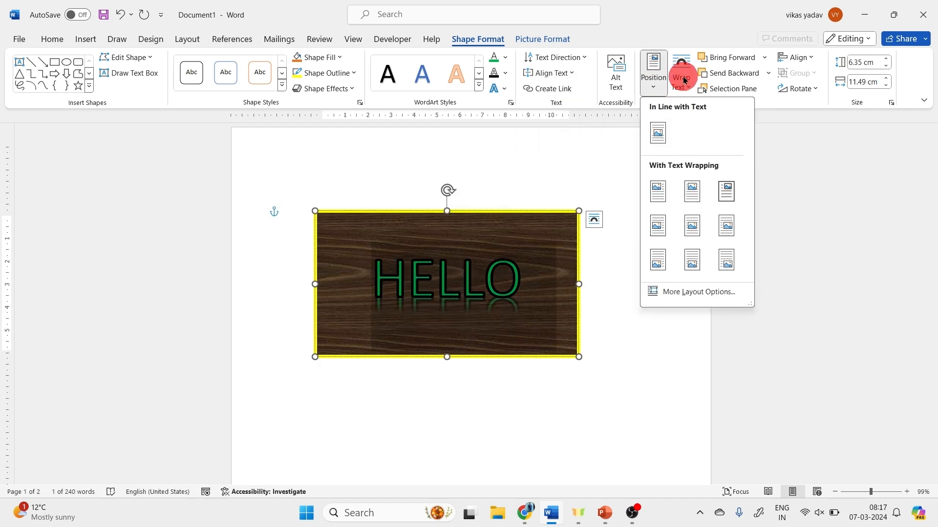
pyautogui.click(633, 143)
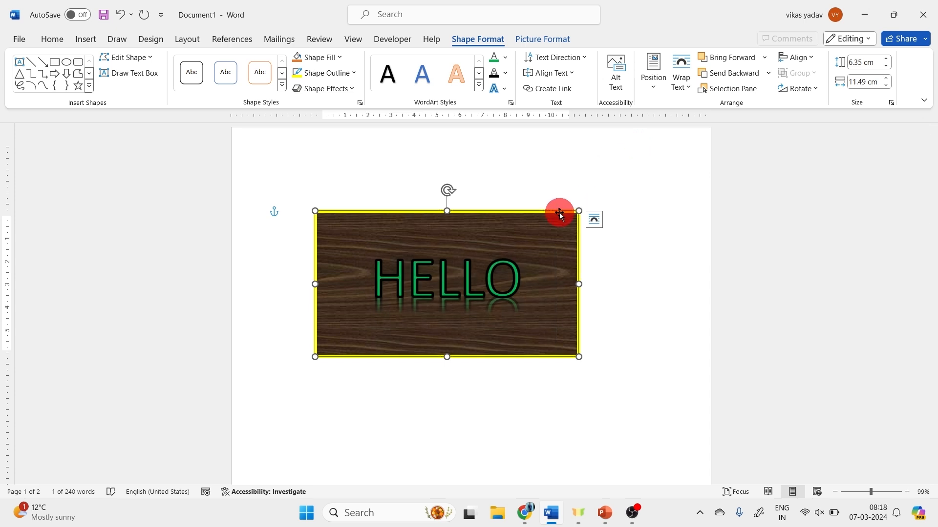
# Delete the HELLO rectangle and draw a new blue rectangle about 2.56 cm high by 3.71 cm wide.
pyautogui.press('Delete')
pyautogui.click(86, 39)
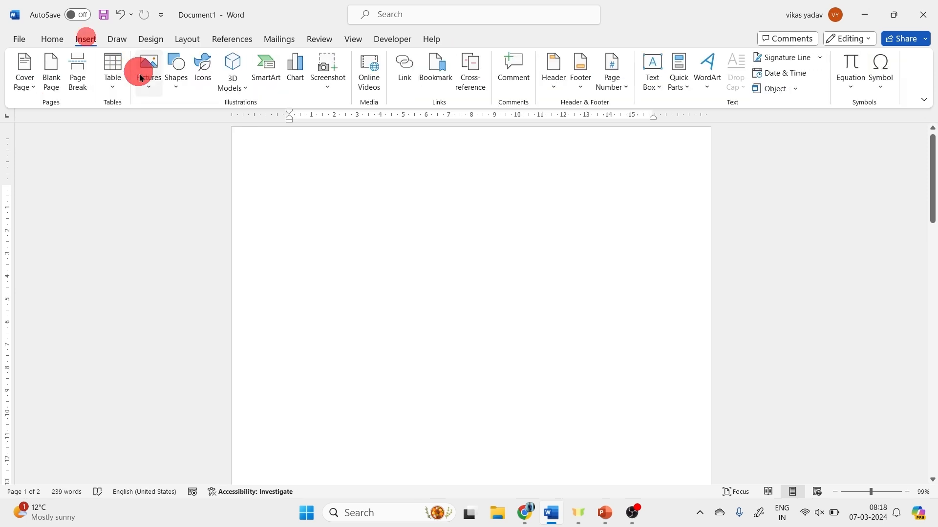
pyautogui.click(177, 90)
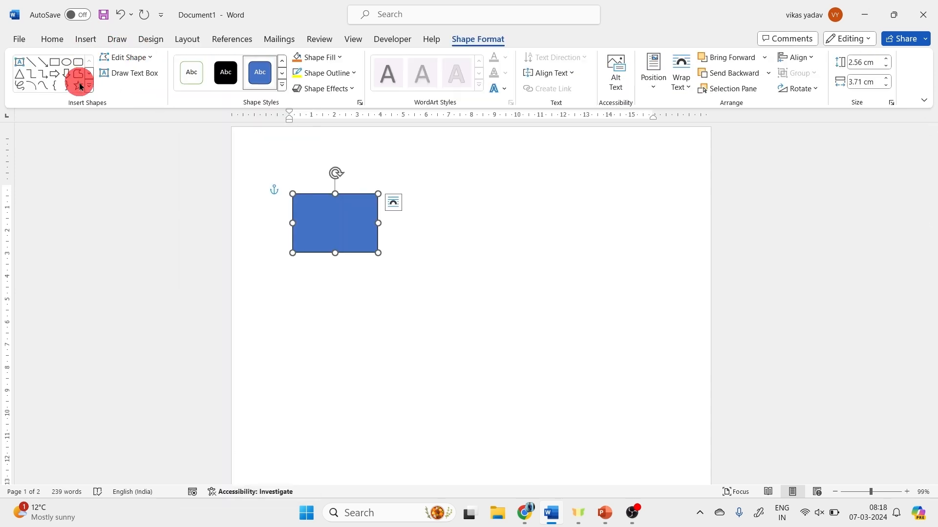
# Add a black five-pointed star about 4.46 cm high by 5.66 cm wide beside the rectangle and insert sample paragraphs below the shapes.
pyautogui.click(81, 87)
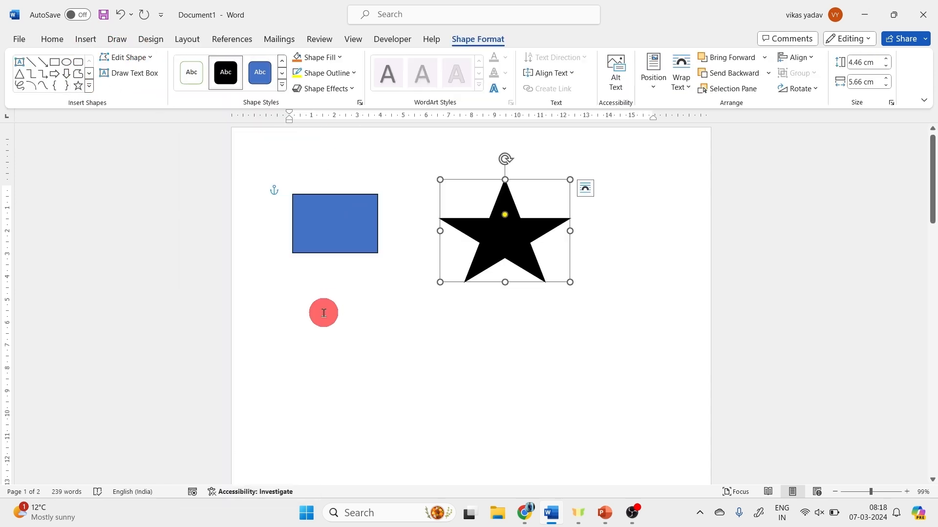
pyautogui.click(322, 312)
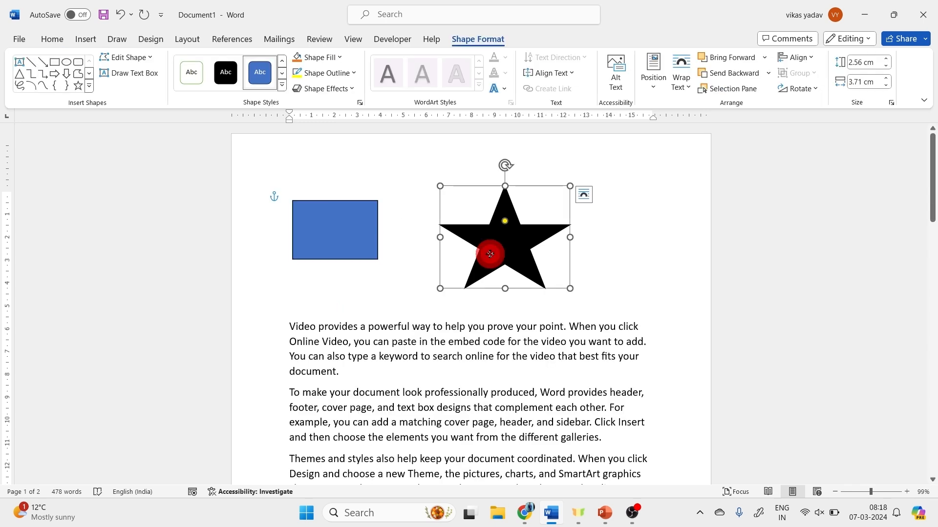
# Move the star away from the blue rectangle and enlarge the rectangle to about 6.78 cm high by 8.11 cm wide.
pyautogui.moveTo(487, 253); pyautogui.dragTo(561, 212)
pyautogui.click(360, 247)
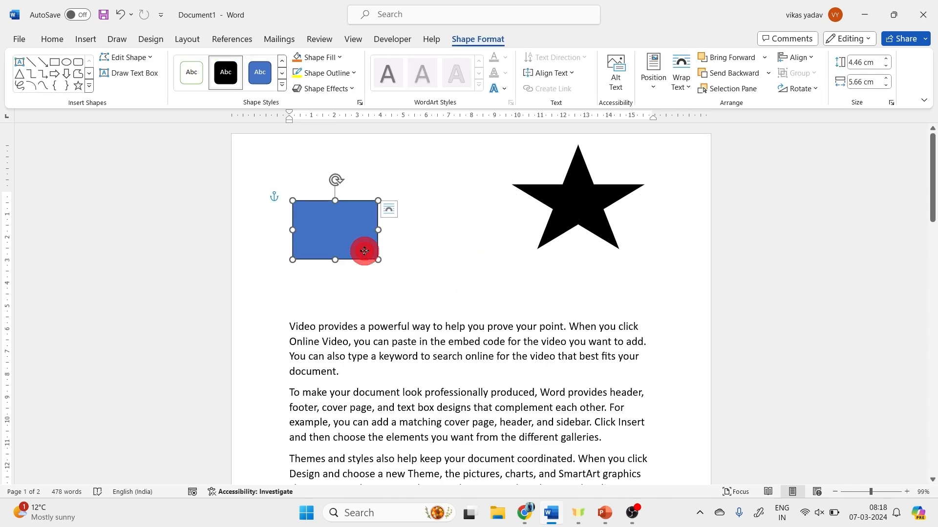
pyautogui.moveTo(378, 260); pyautogui.dragTo(478, 302)
pyautogui.moveTo(386, 200); pyautogui.dragTo(386, 146)
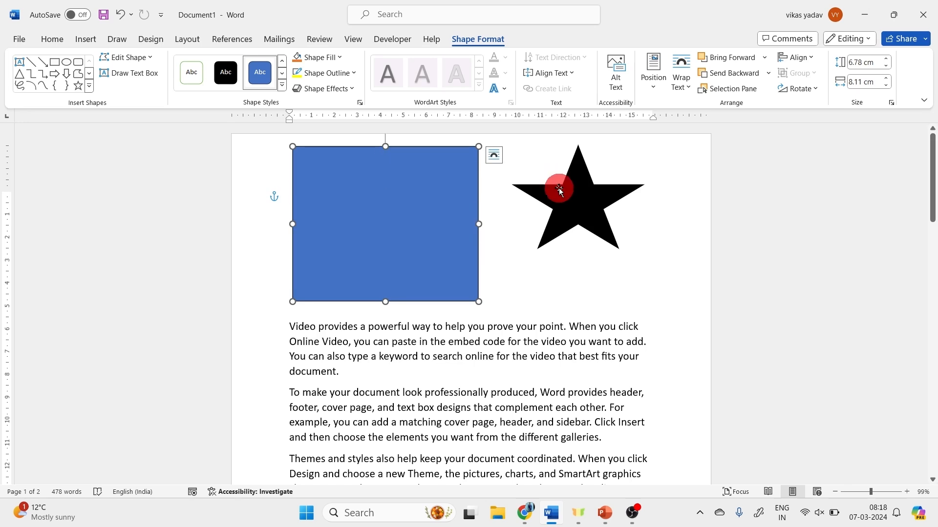
# Place the star on the rectangle, enlarged to about 5.41 by 6.3 cm, and draw a yellow oval about 1.62 by 1.9 cm at its centre.
pyautogui.moveTo(559, 188); pyautogui.dragTo(373, 200)
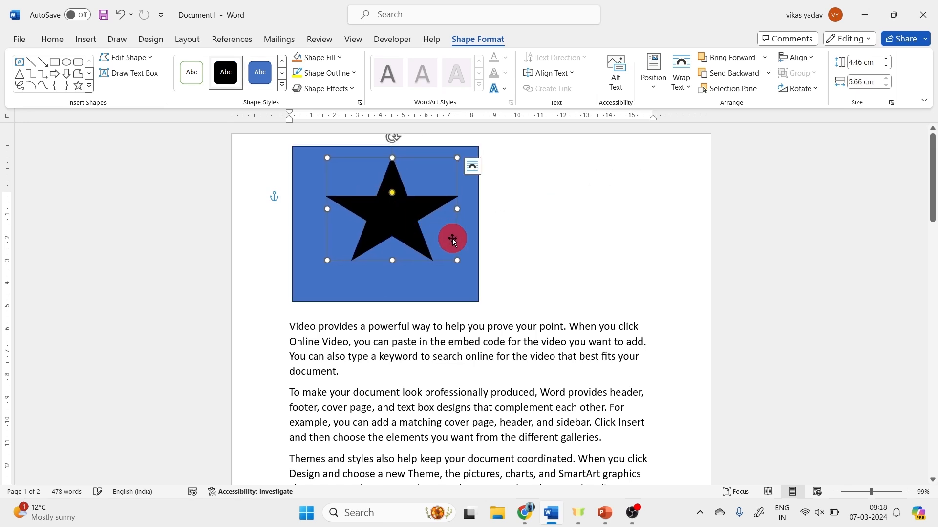
pyautogui.moveTo(457, 260); pyautogui.dragTo(471, 282)
pyautogui.click(67, 66)
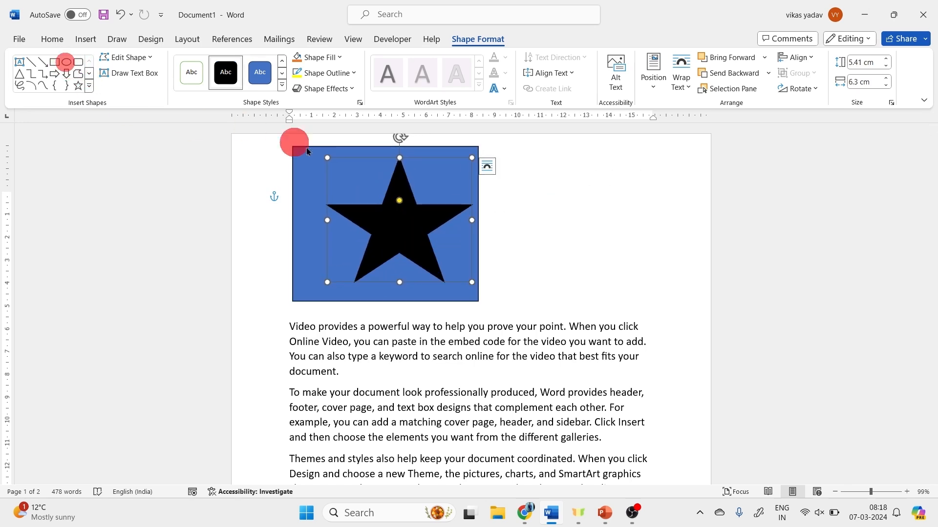
pyautogui.moveTo(378, 209); pyautogui.dragTo(421, 246)
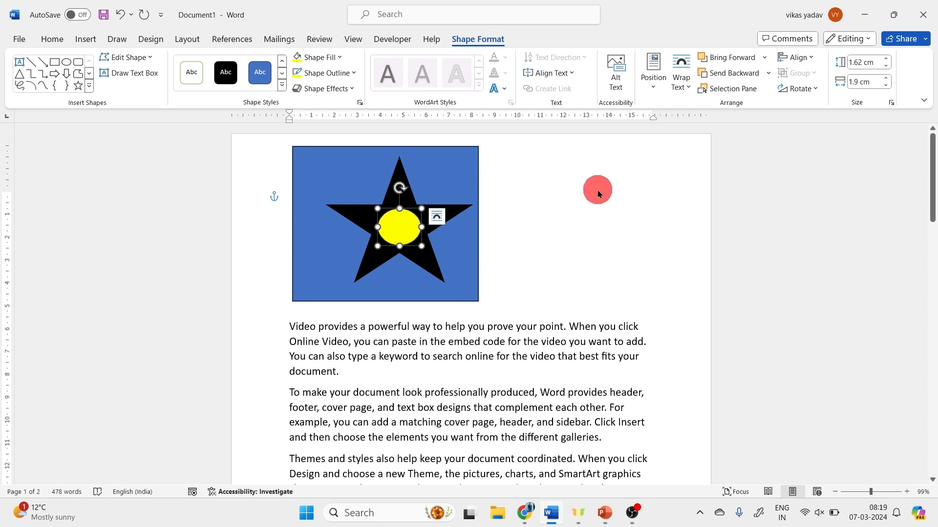
# Try bringing the blue rectangle forward one level, and undo the change.
pyautogui.click(765, 58)
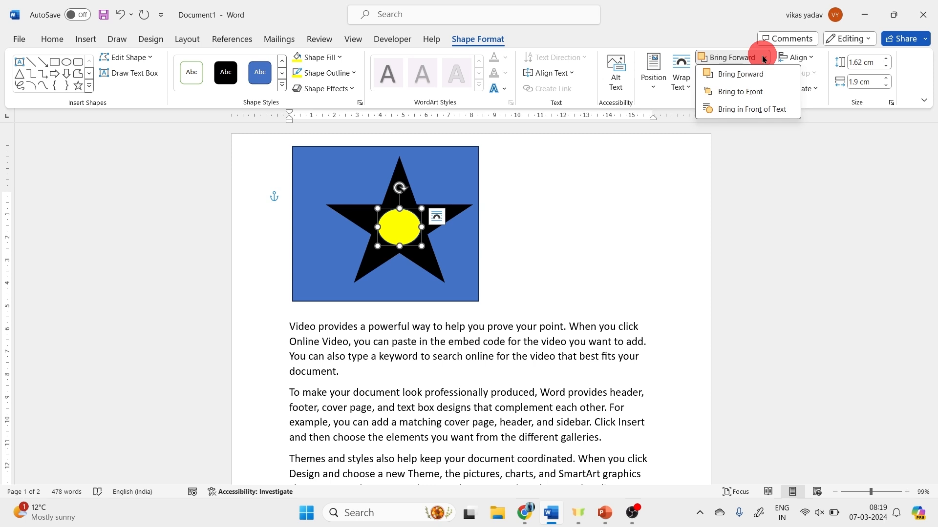
pyautogui.click(449, 165)
pyautogui.click(449, 165)
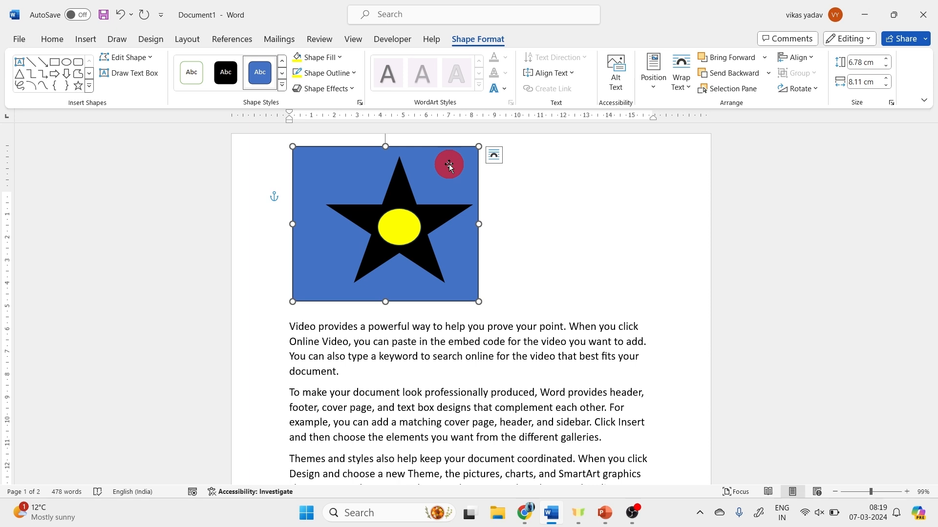
pyautogui.click(765, 60)
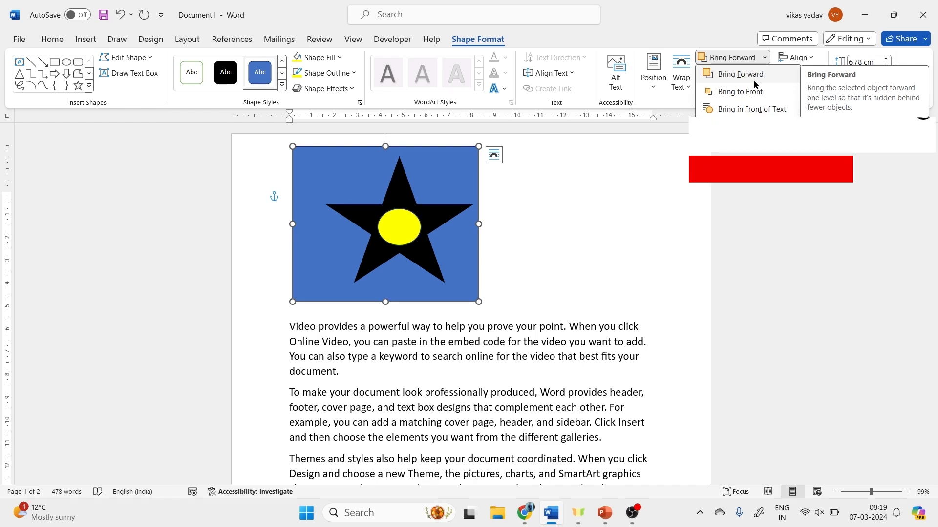
pyautogui.click(755, 84)
pyautogui.hotkey('ctrl', 'z')
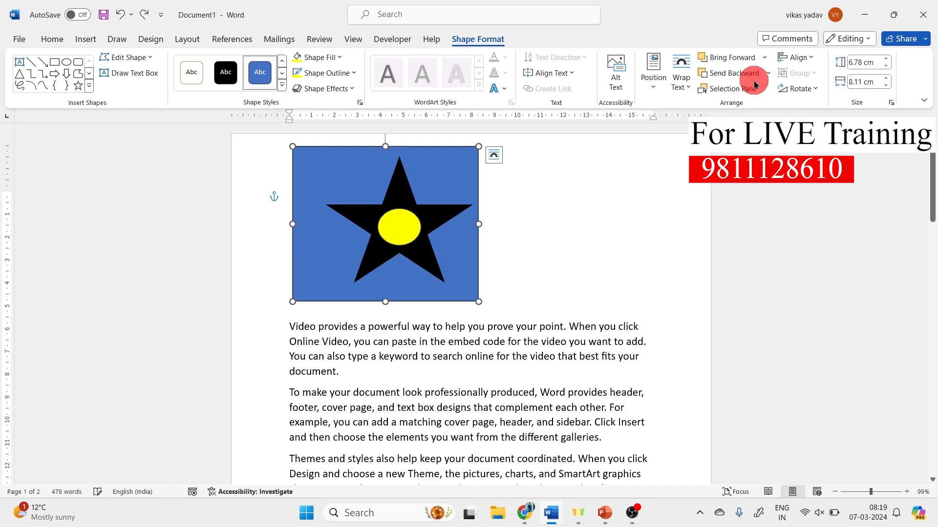
# Try bringing the blue rectangle to the front of all shapes, and undo the change.
pyautogui.click(766, 58)
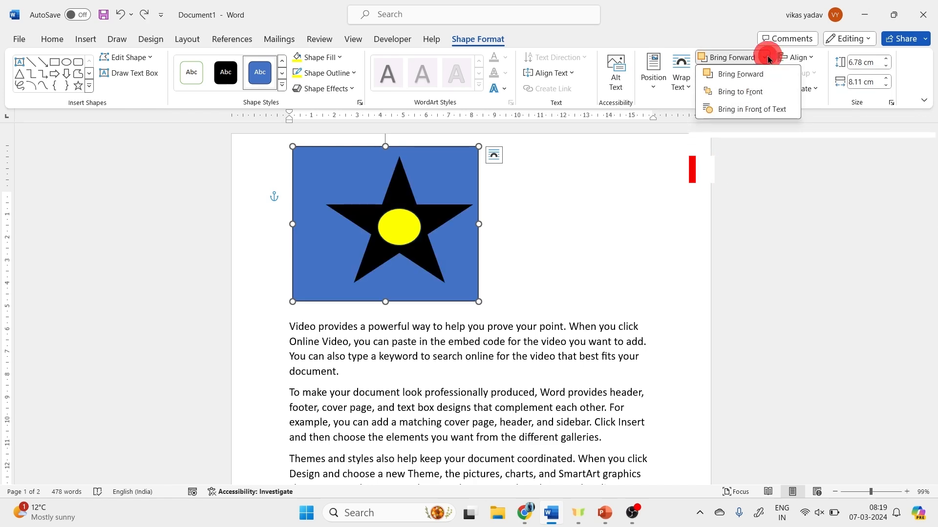
pyautogui.click(741, 91)
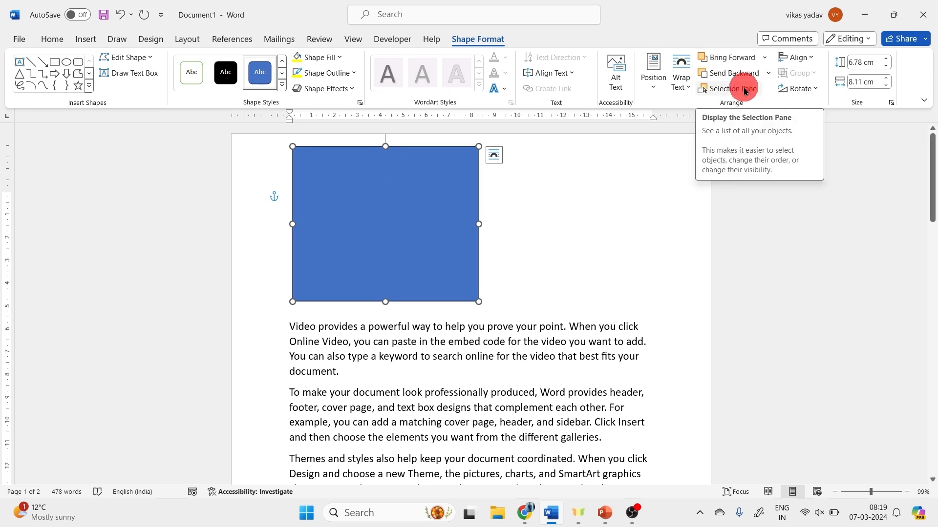
pyautogui.hotkey('ctrl', 'z')
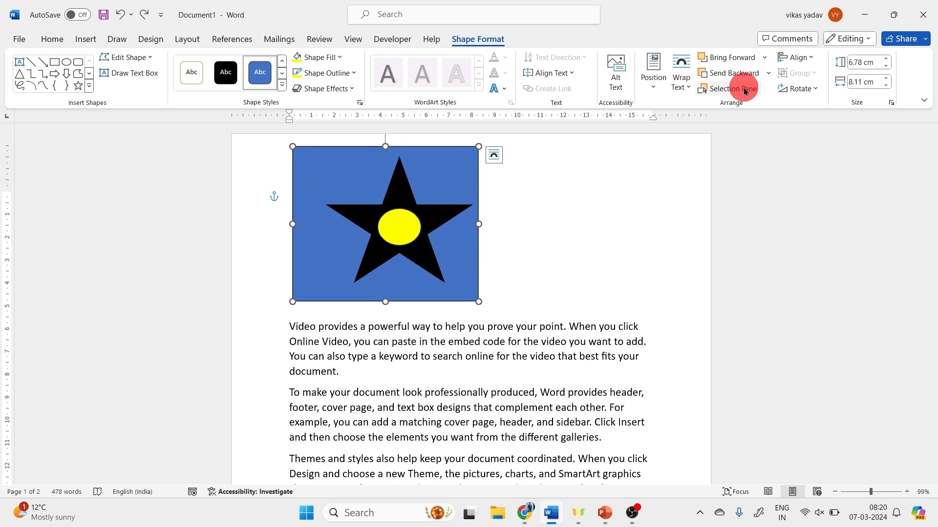
# Examine the Bring in Front of Text option for the blue rectangle.
pyautogui.click(766, 58)
pyautogui.click(709, 110)
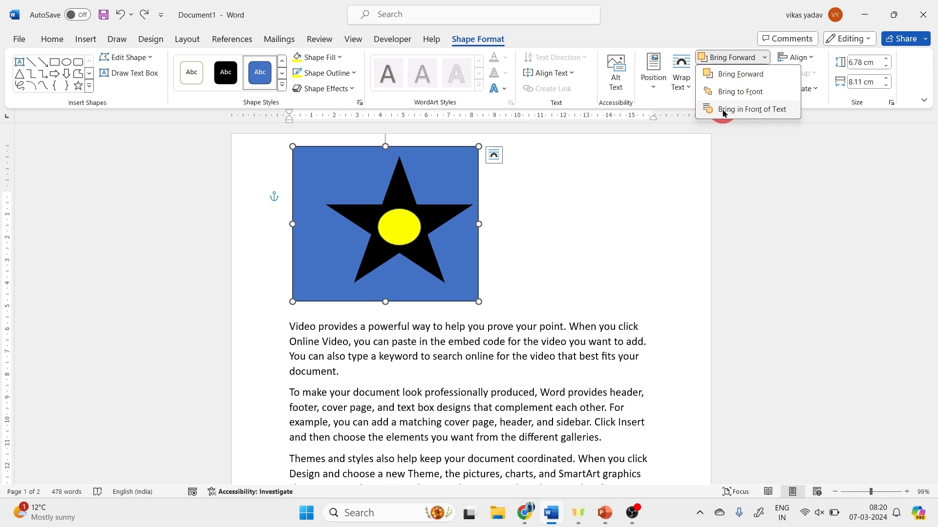
pyautogui.click(661, 171)
# Try sending the yellow oval backward one level, and undo the change.
pyautogui.click(415, 236)
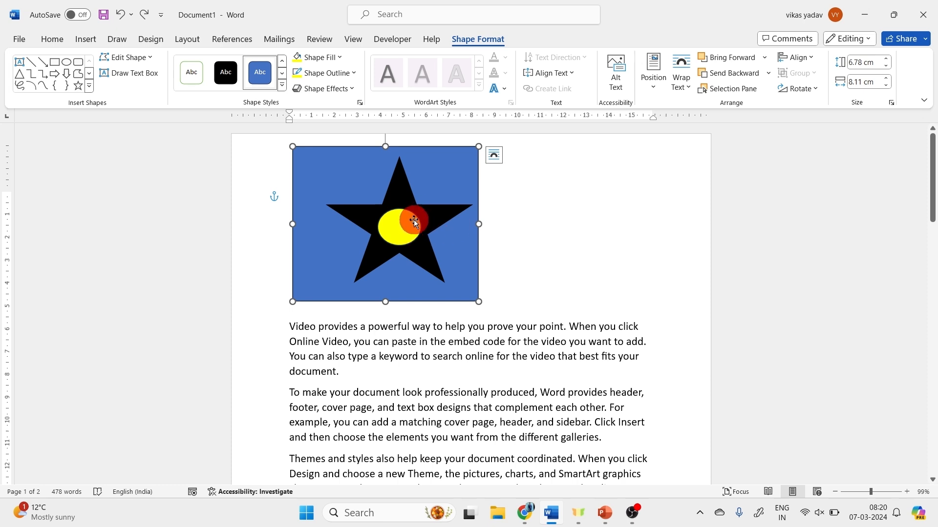
pyautogui.click(405, 232)
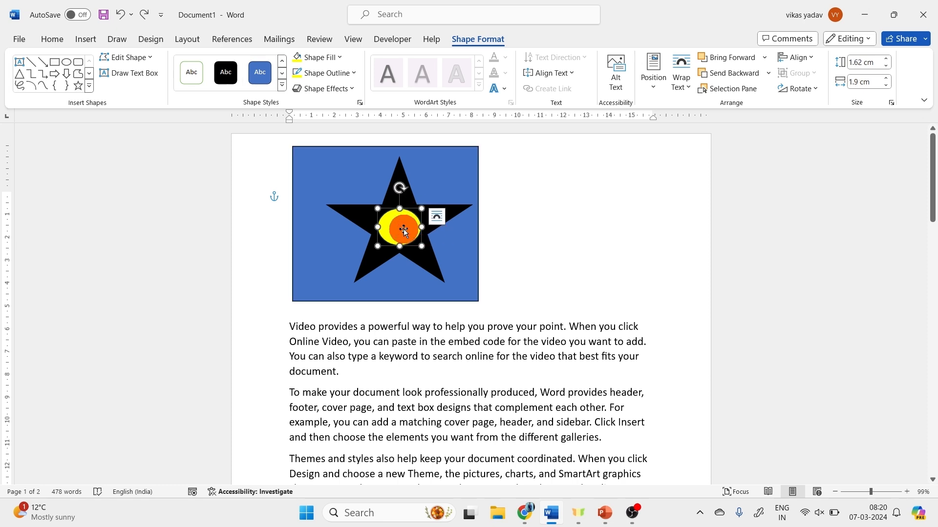
pyautogui.click(766, 73)
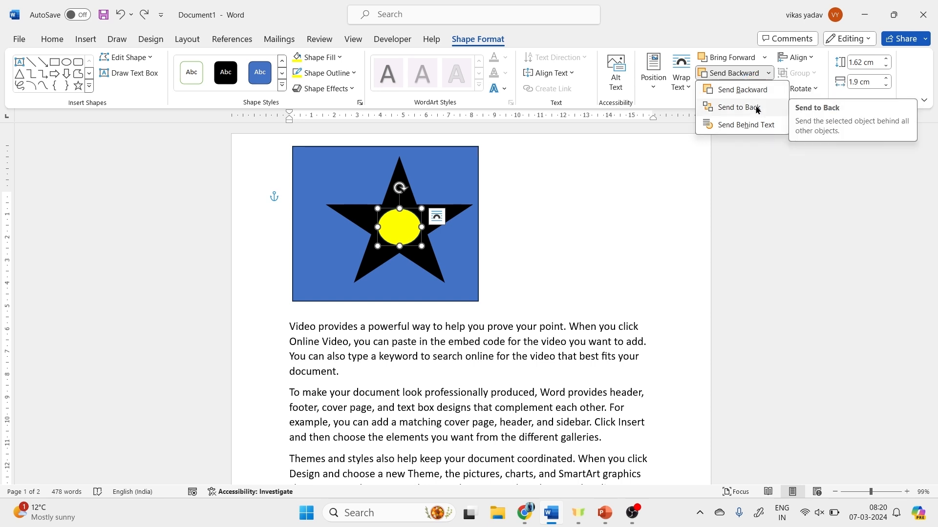
pyautogui.click(748, 89)
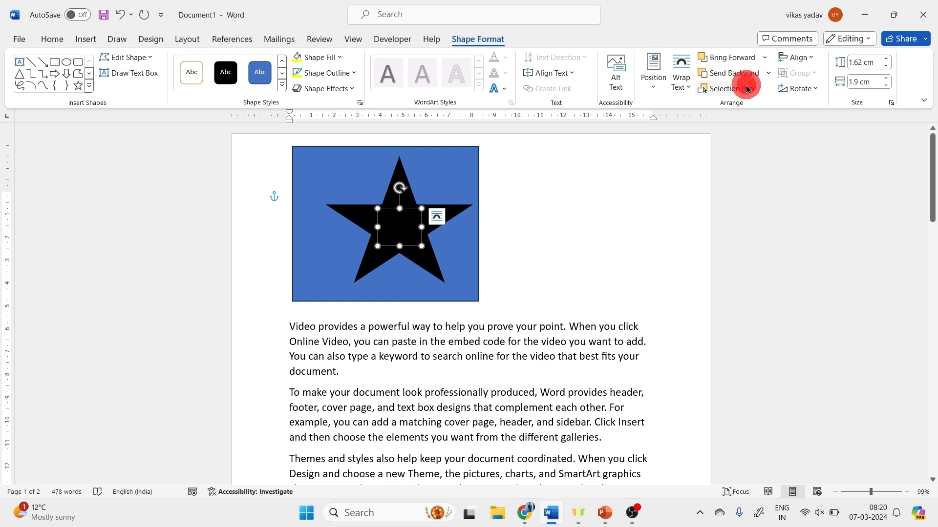
pyautogui.hotkey('ctrl', 'z')
# Try sending the yellow oval to the back of all shapes, and undo the change.
pyautogui.click(768, 72)
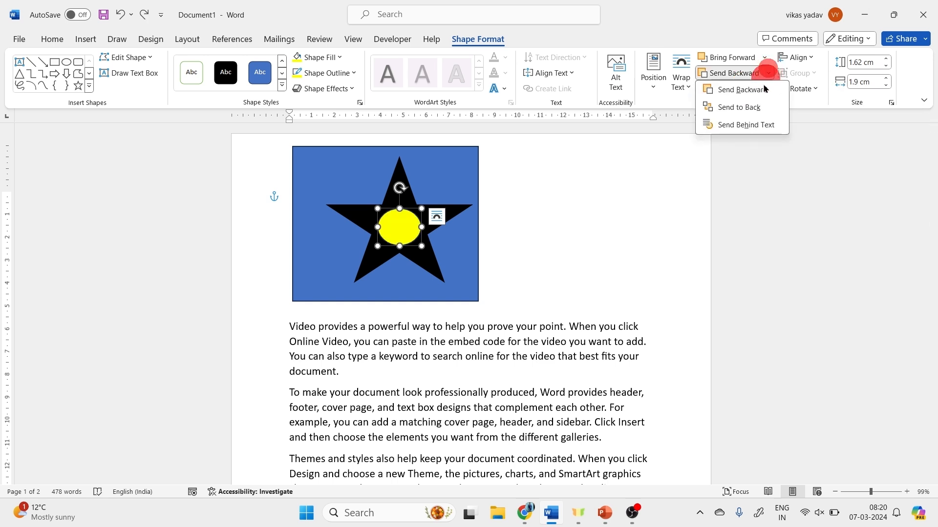
pyautogui.click(761, 109)
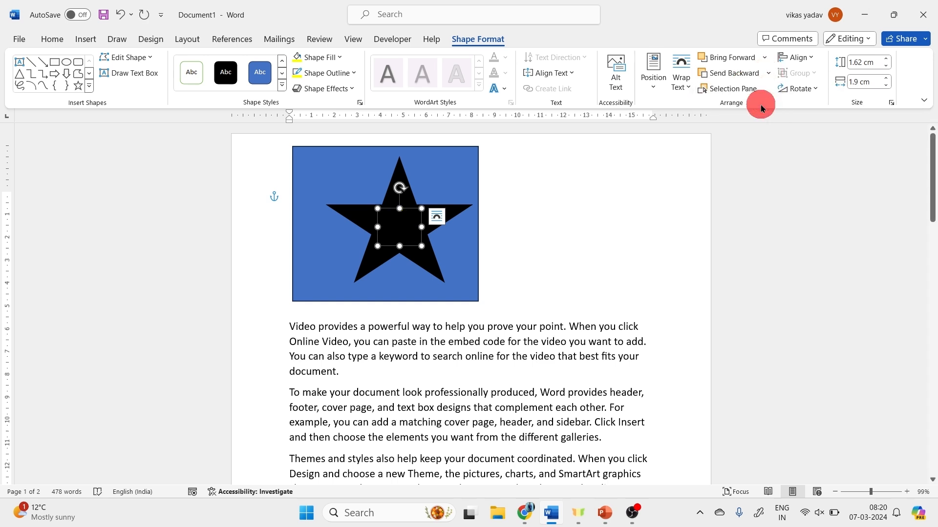
pyautogui.hotkey('ctrl', 'z')
# Hide the oval, the star and the rectangle one by one, and make all shapes visible again.
pyautogui.click(742, 89)
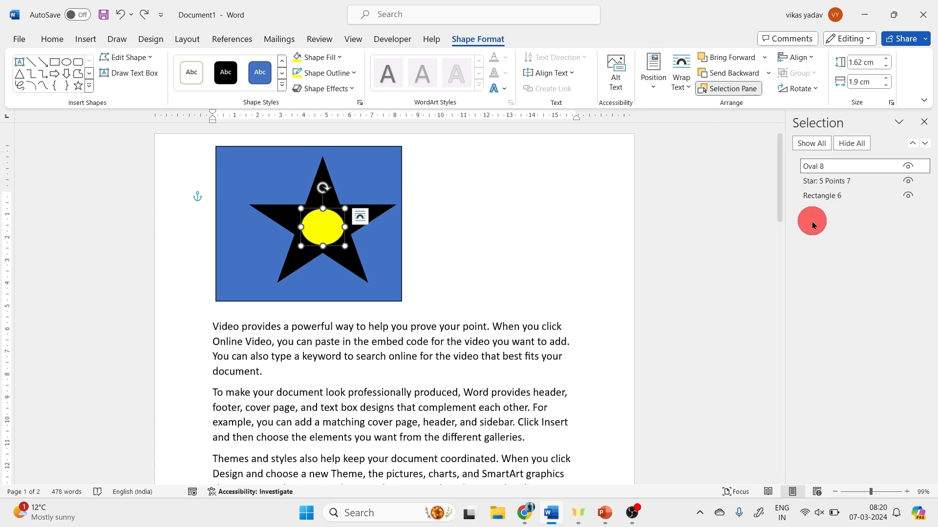
pyautogui.click(909, 167)
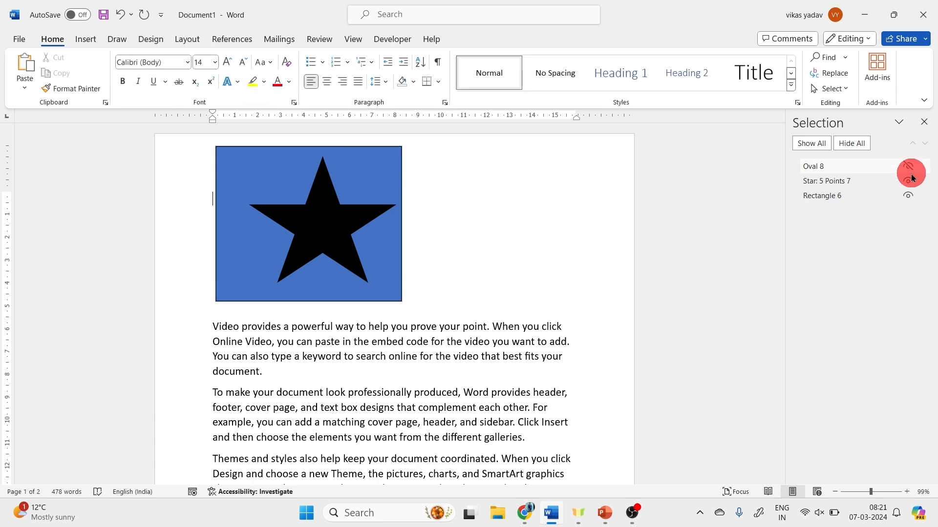
pyautogui.click(911, 182)
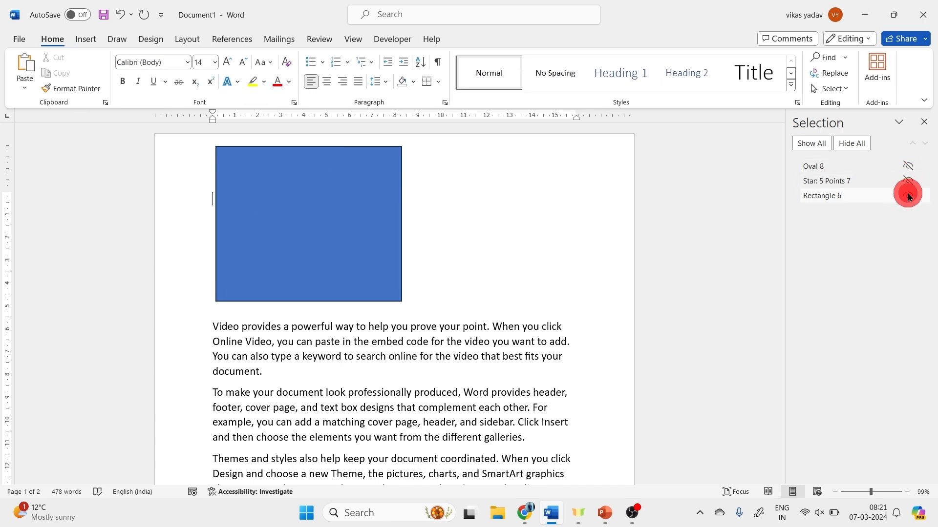
pyautogui.click(907, 195)
pyautogui.click(850, 153)
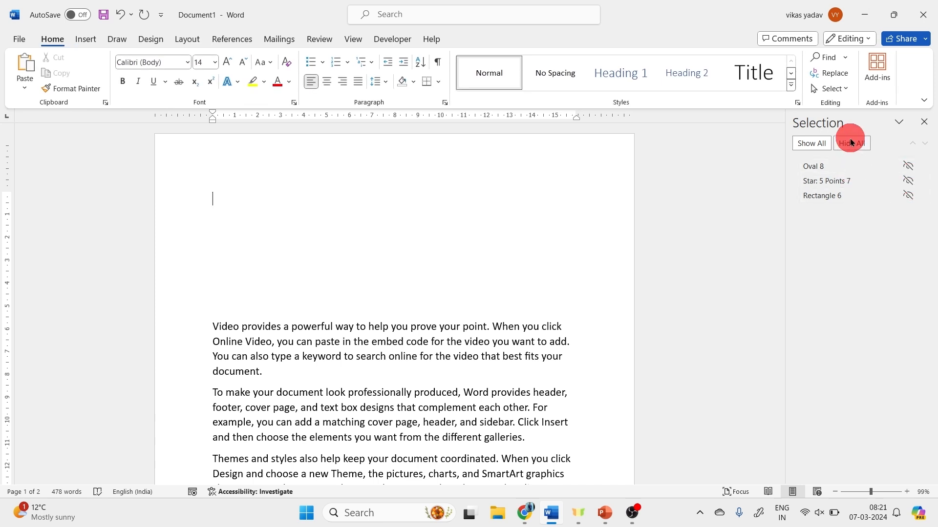
pyautogui.click(812, 143)
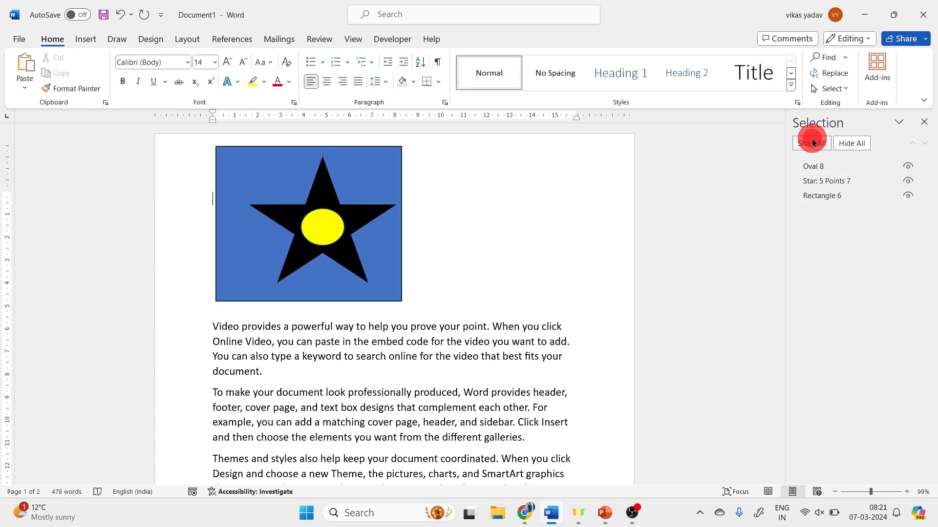
pyautogui.click(923, 122)
# Delete the blue rectangle, the black star and the yellow oval above the text.
pyautogui.click(815, 88)
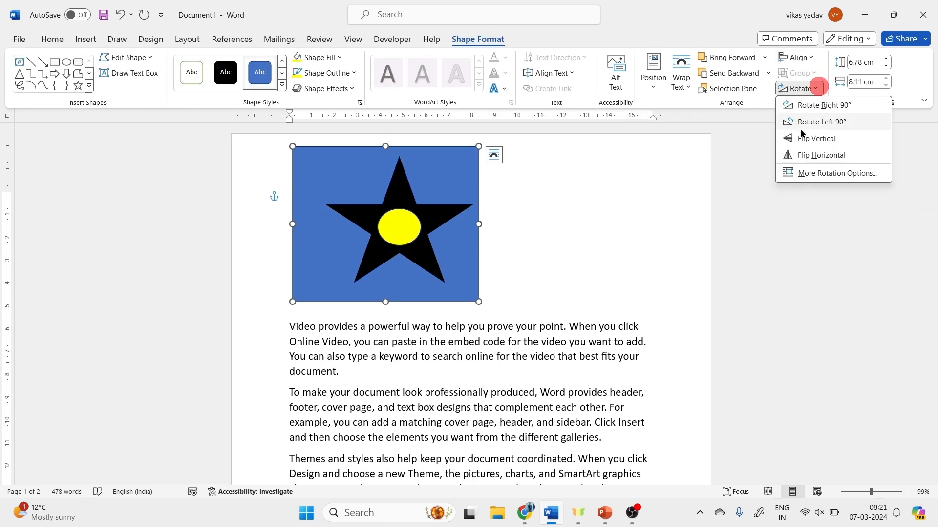
pyautogui.moveTo(791, 135)
pyautogui.mouseDown()
pyautogui.moveTo(496, 213)
pyautogui.moveTo(447, 185)
pyautogui.mouseUp()
pyautogui.hotkey('ctrl', 'a')
pyautogui.click(434, 236)
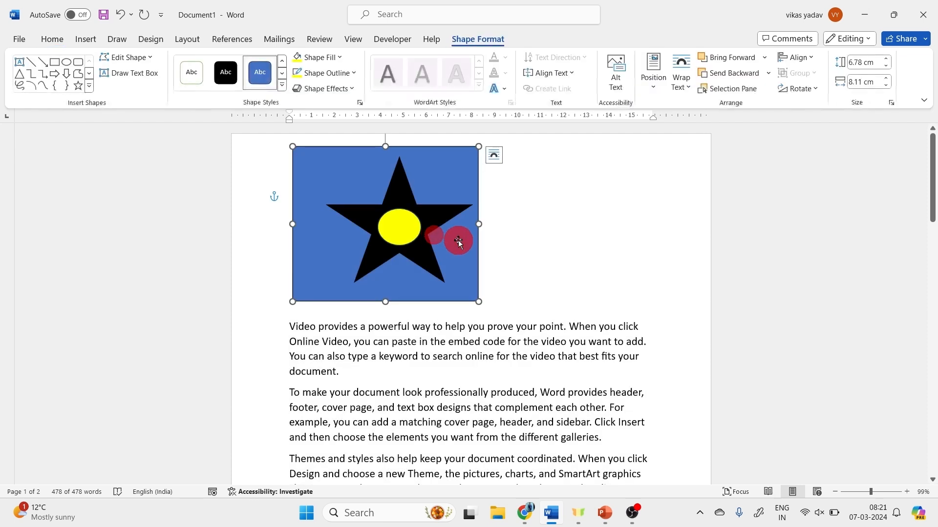
pyautogui.click(404, 221)
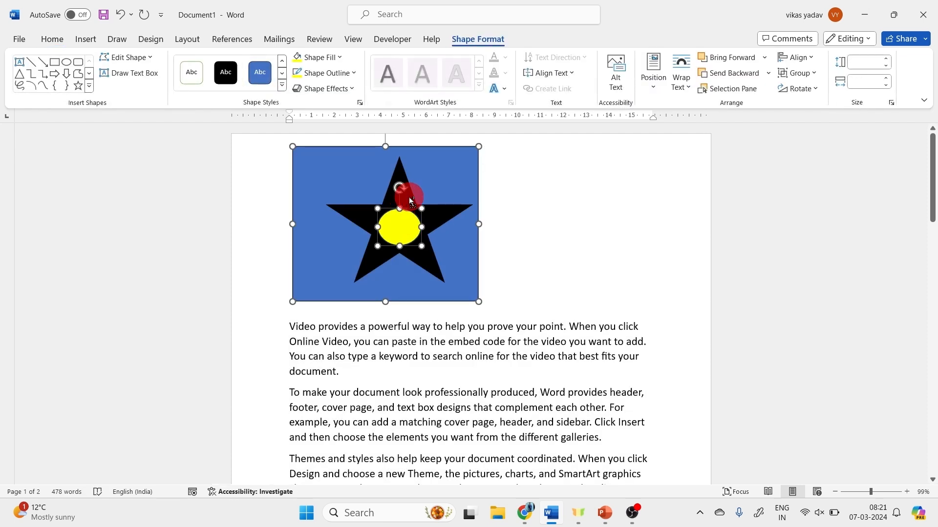
pyautogui.press('Delete')
# Draw an up block arrow about 4.76 cm high and 4.78 cm wide above the first paragraph.
pyautogui.click(92, 38)
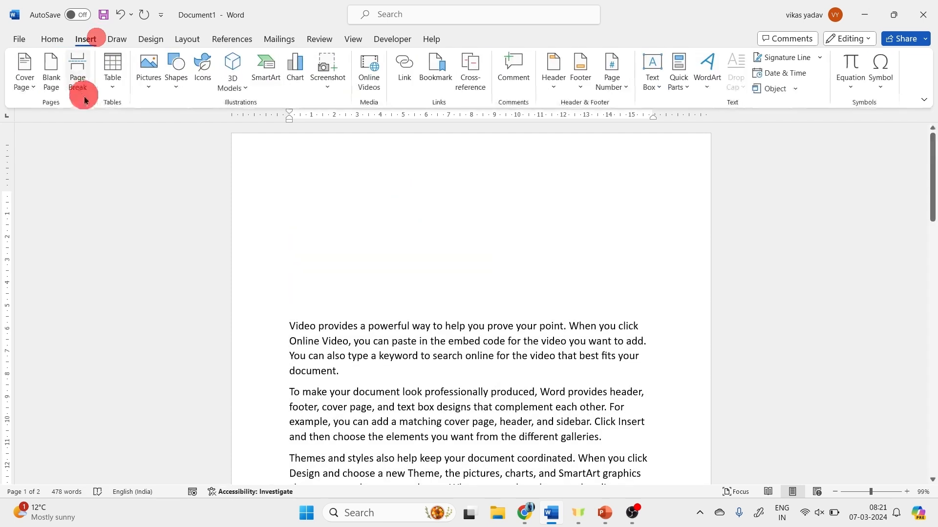
pyautogui.click(176, 82)
pyautogui.click(215, 258)
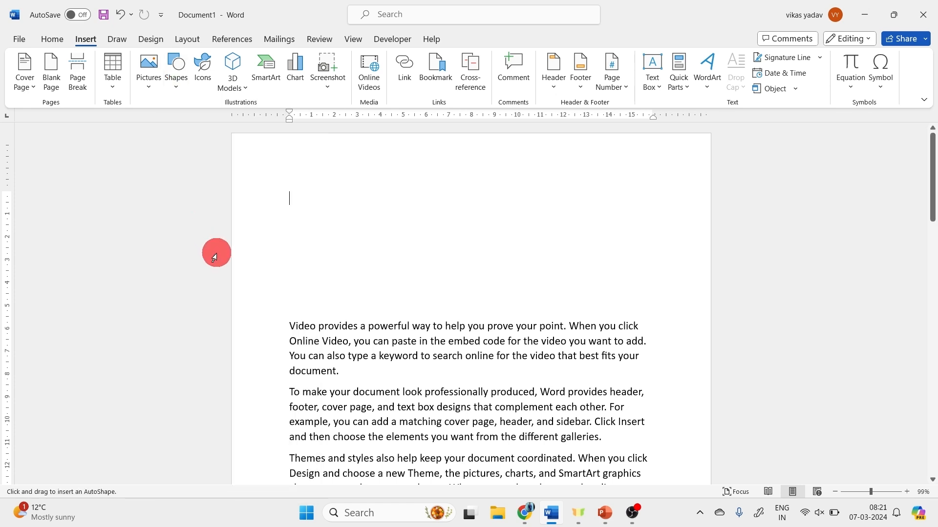
pyautogui.click(177, 83)
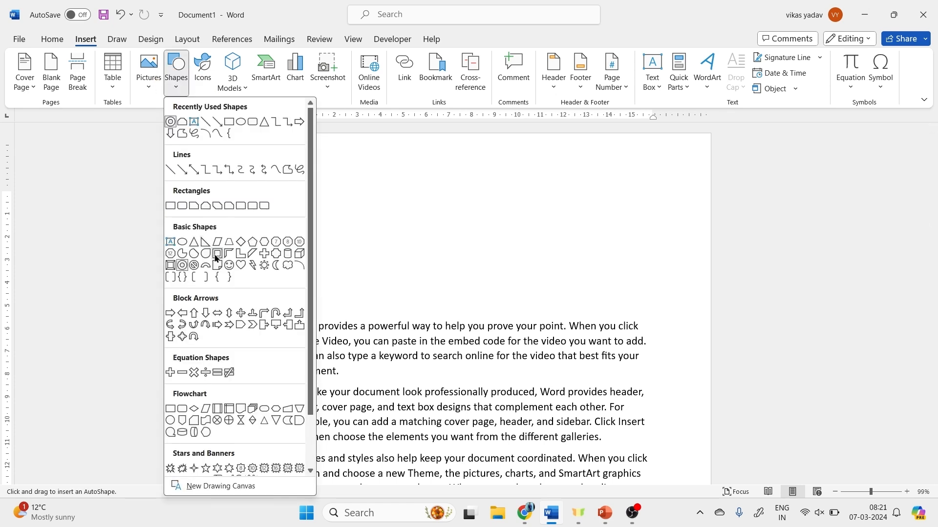
pyautogui.click(194, 313)
pyautogui.moveTo(349, 171); pyautogui.dragTo(460, 281)
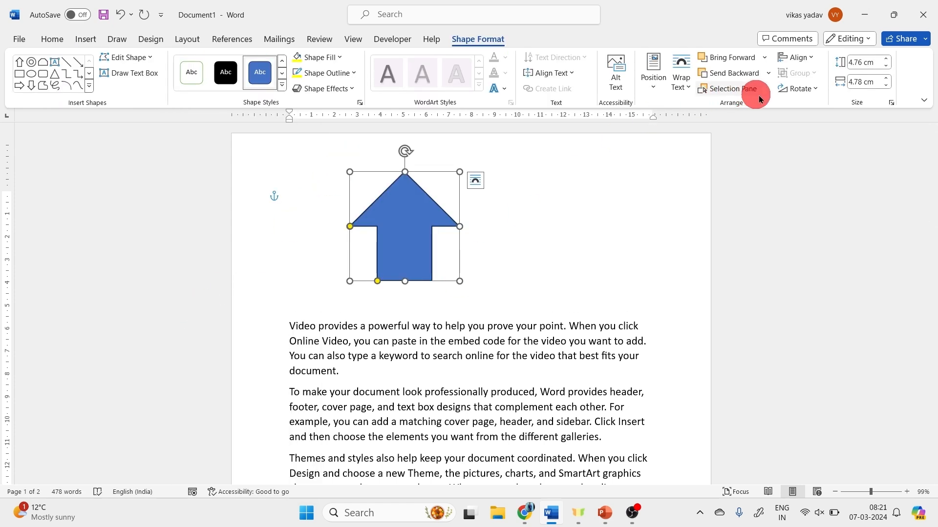
# Rotate the arrow a quarter turn counterclockwise so that it points left.
pyautogui.click(823, 87)
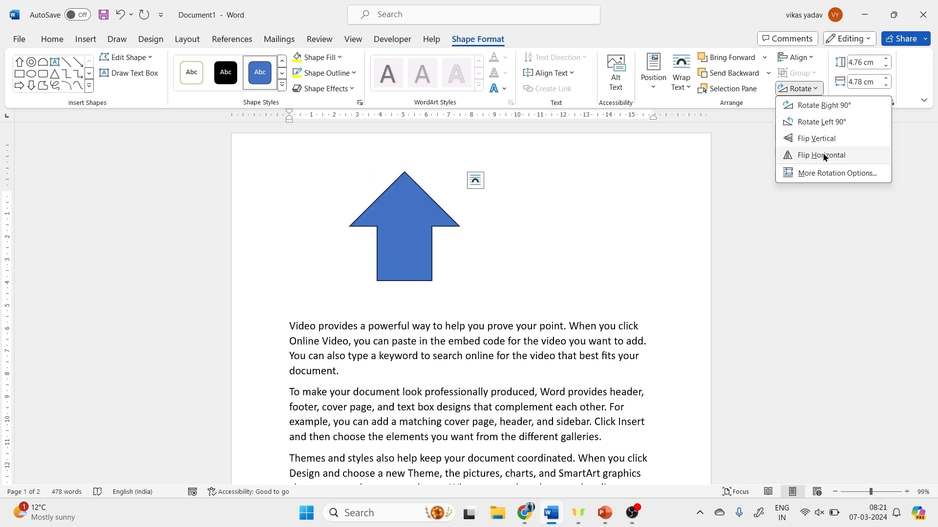
pyautogui.click(823, 155)
pyautogui.moveTo(409, 155); pyautogui.dragTo(341, 227)
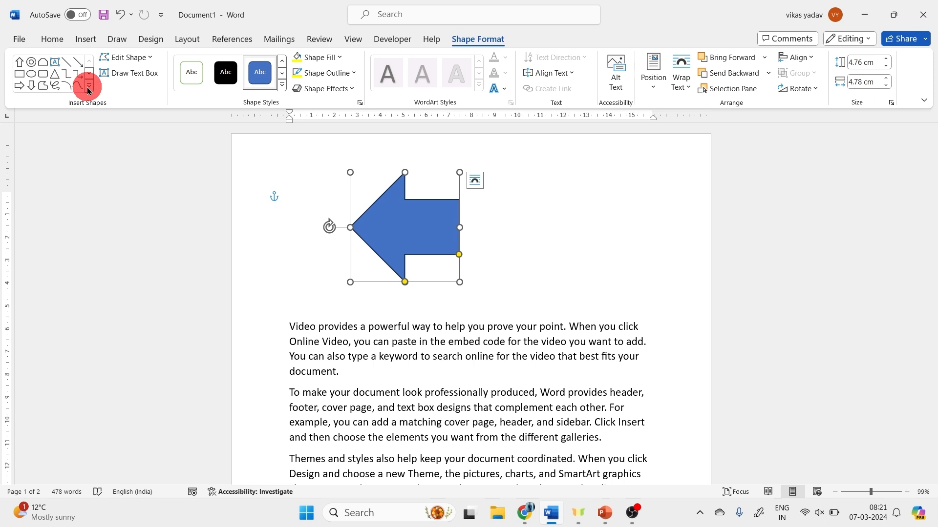
# Draw a right block arrow about 4.67 by 5.02 cm against the blue arrow's flat end and apply the solid black shape style.
pyautogui.click(19, 85)
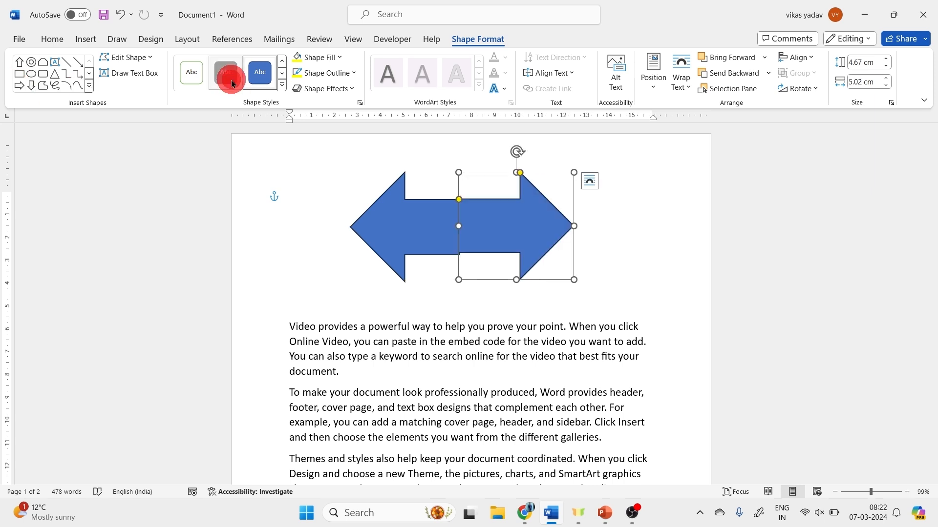
pyautogui.click(225, 74)
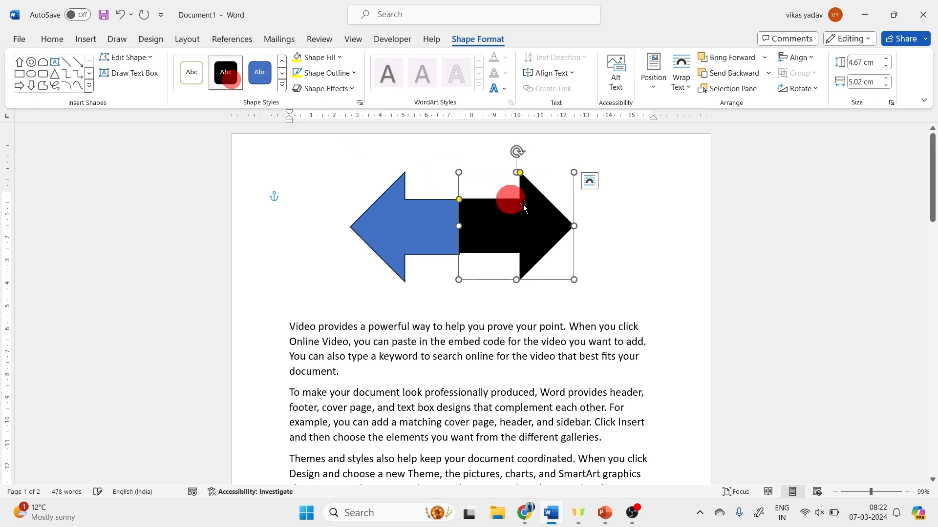
pyautogui.click(645, 245)
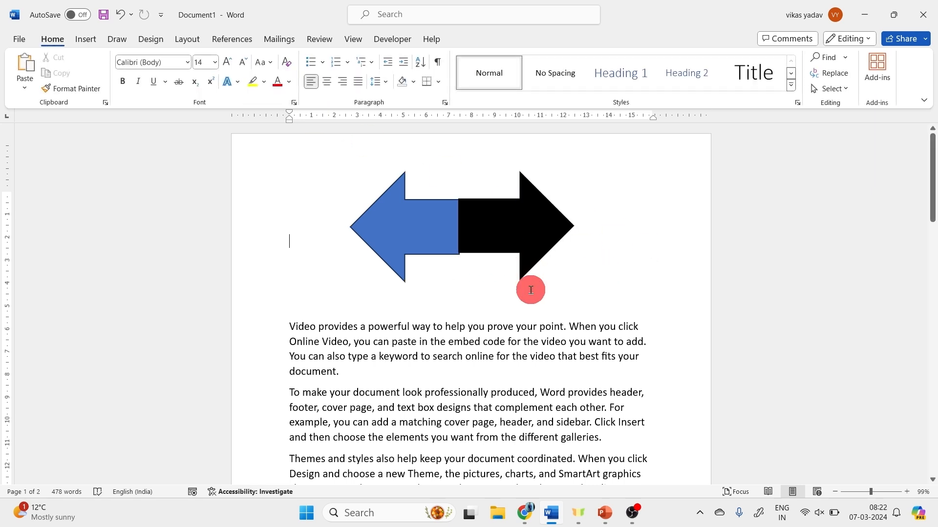
# Group the blue and black arrows and try moving the group as one object.
pyautogui.moveTo(512, 230)
pyautogui.mouseDown()
pyautogui.moveTo(527, 226)
pyautogui.moveTo(514, 232)
pyautogui.mouseUp()
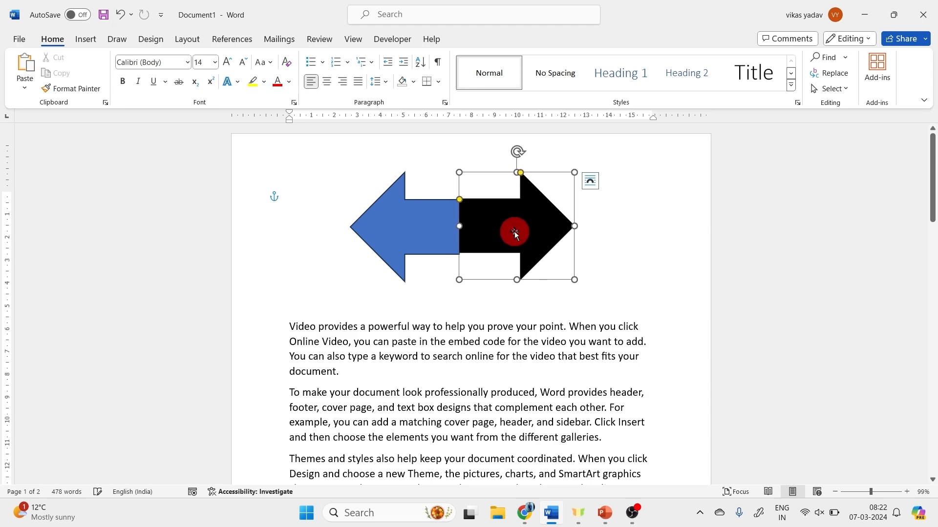
pyautogui.click(438, 196)
pyautogui.click(437, 213)
pyautogui.keyDown('shift'); pyautogui.click(497, 208); pyautogui.keyUp('shift')
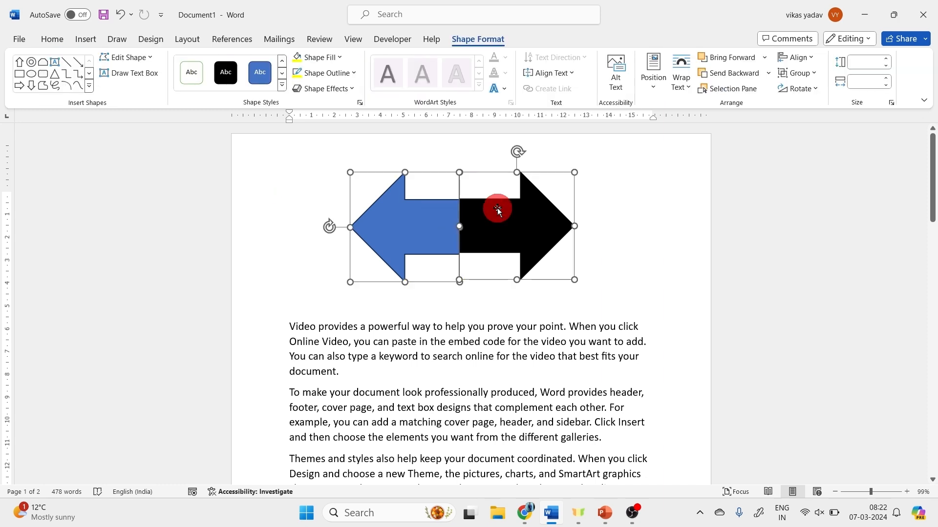
pyautogui.click(813, 75)
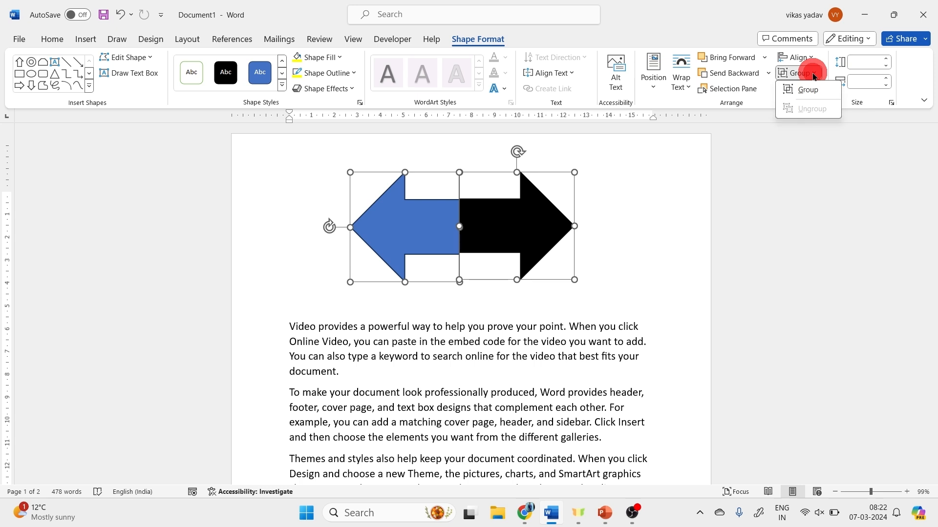
pyautogui.click(809, 87)
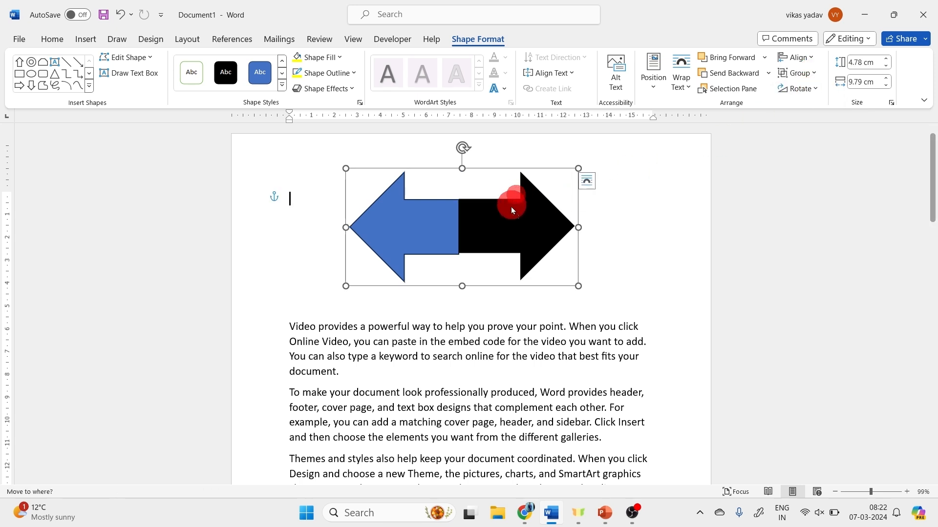
pyautogui.moveTo(511, 207); pyautogui.dragTo(450, 248)
pyautogui.hotkey('ctrl', 'z')
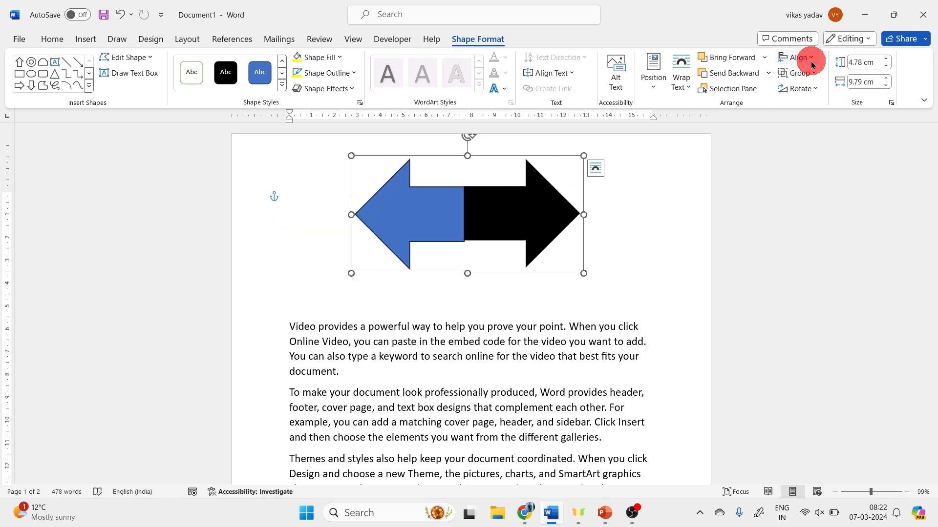
# Ungroup the two arrows and move the black arrow away to the right of the blue one.
pyautogui.click(814, 73)
pyautogui.click(811, 108)
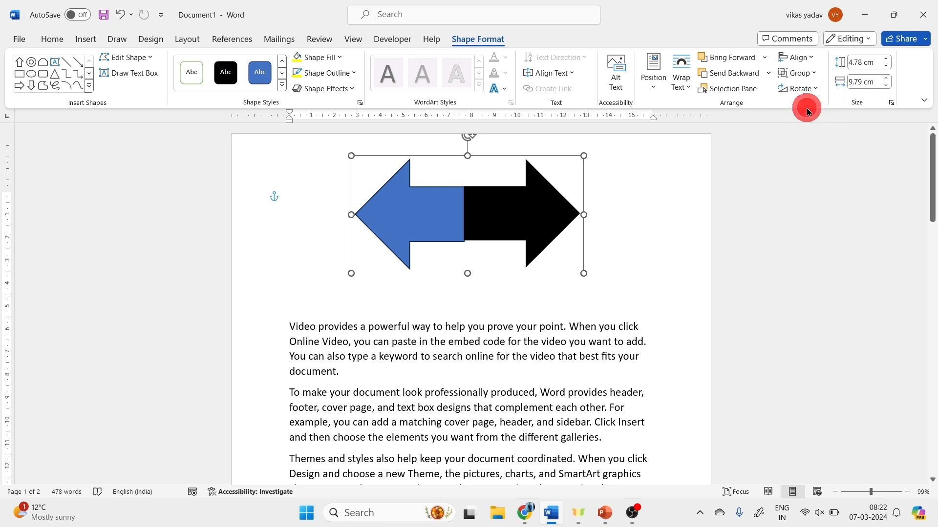
pyautogui.click(666, 187)
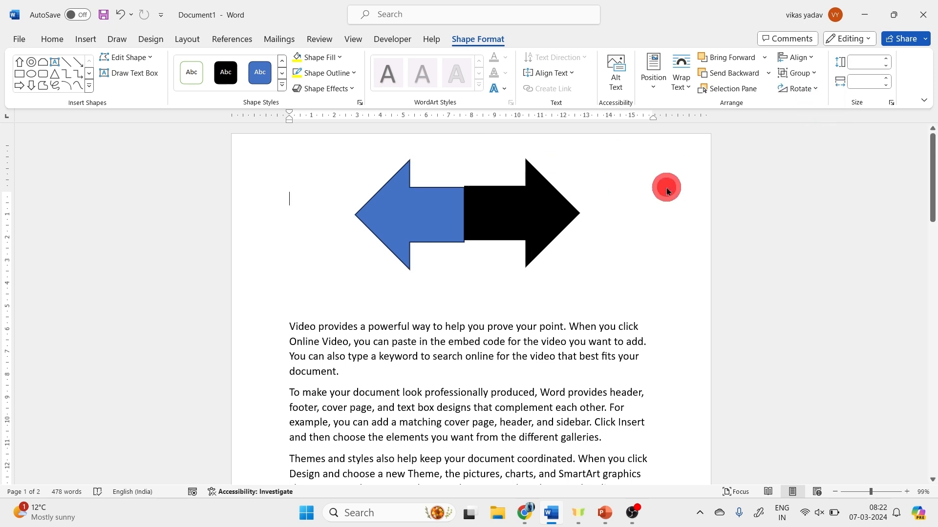
pyautogui.click(550, 205)
pyautogui.moveTo(554, 167); pyautogui.dragTo(649, 186)
# Delete all text and shapes from the document.
pyautogui.click(409, 267)
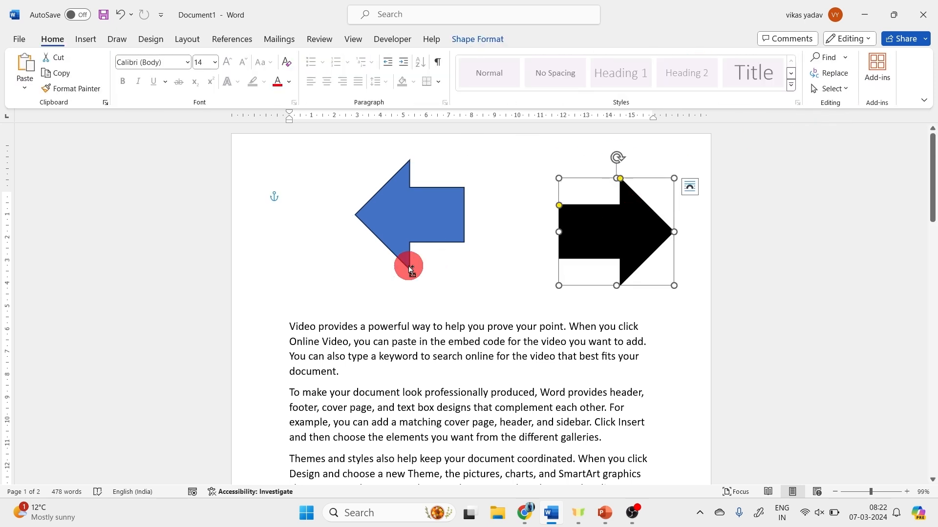
pyautogui.hotkey('ctrl', 'a')
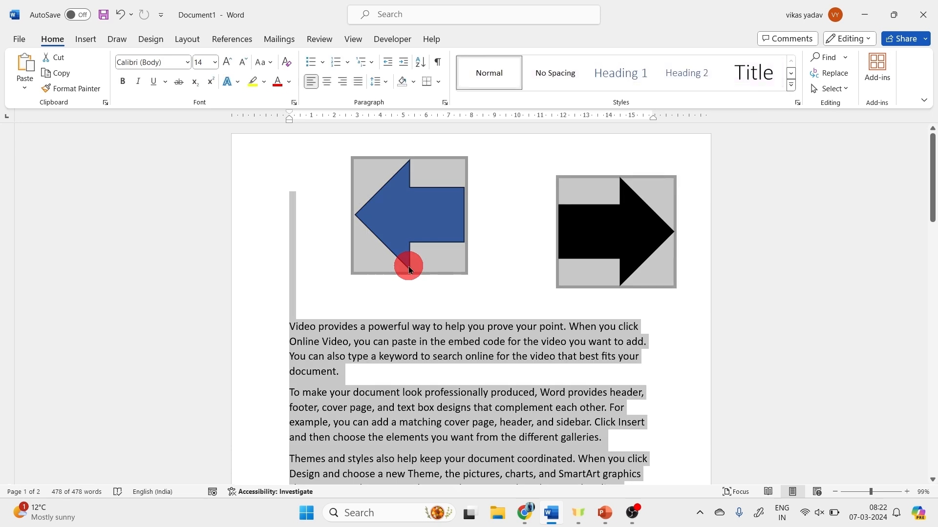
pyautogui.press('Delete')
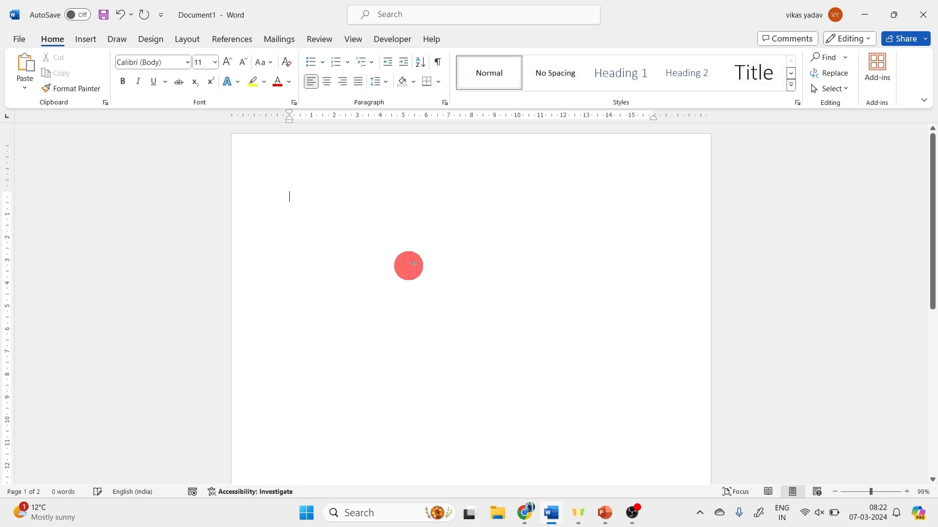
# Examine the SmartArt layouts offered in the List, Process, Cycle, Hierarchy, Relationship, Matrix and Pyramid categories.
pyautogui.click(86, 39)
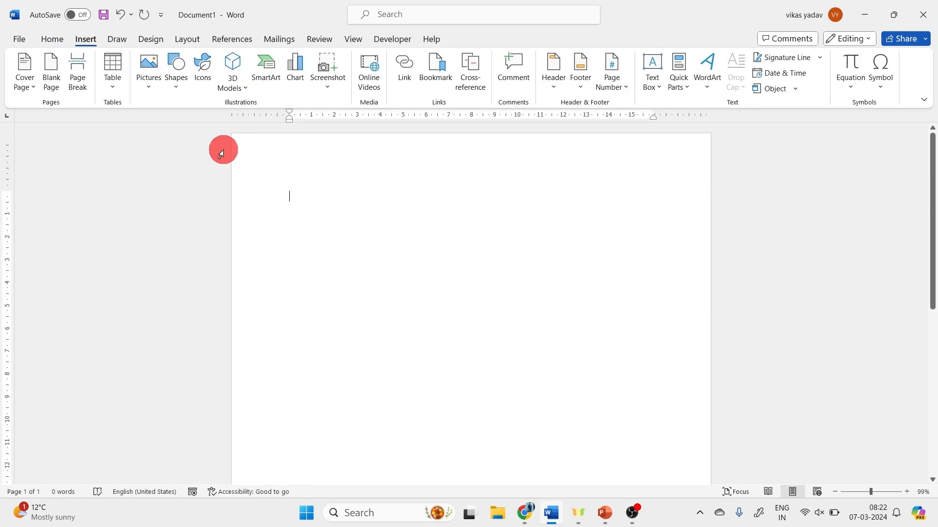
pyautogui.click(266, 64)
pyautogui.click(293, 176)
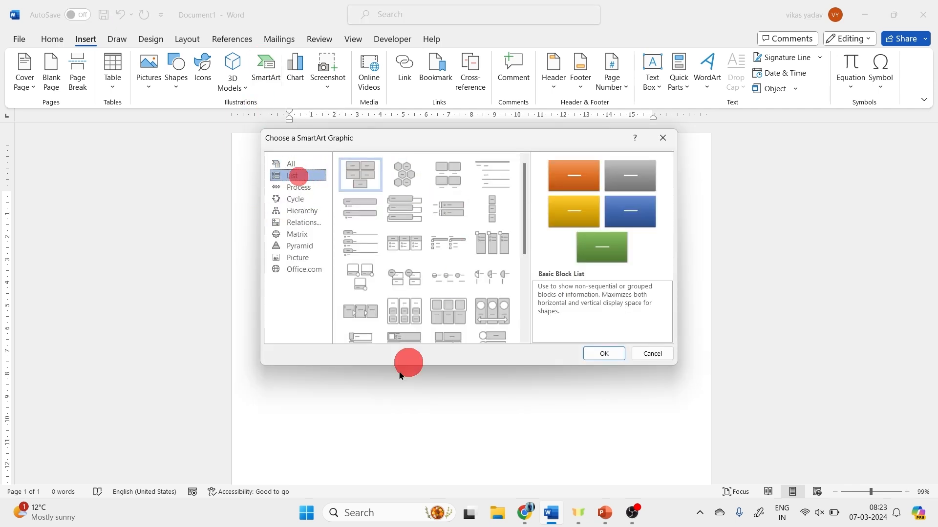
pyautogui.click(310, 188)
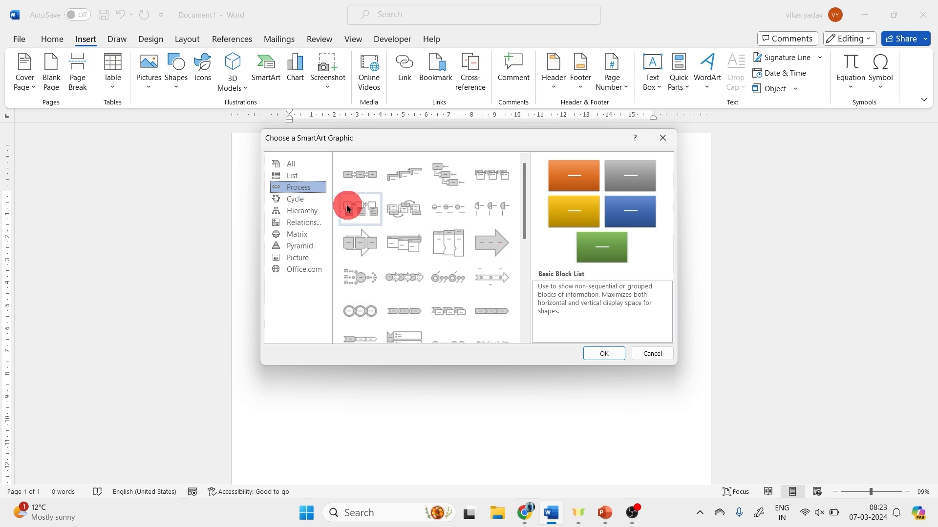
pyautogui.click(318, 199)
pyautogui.click(312, 212)
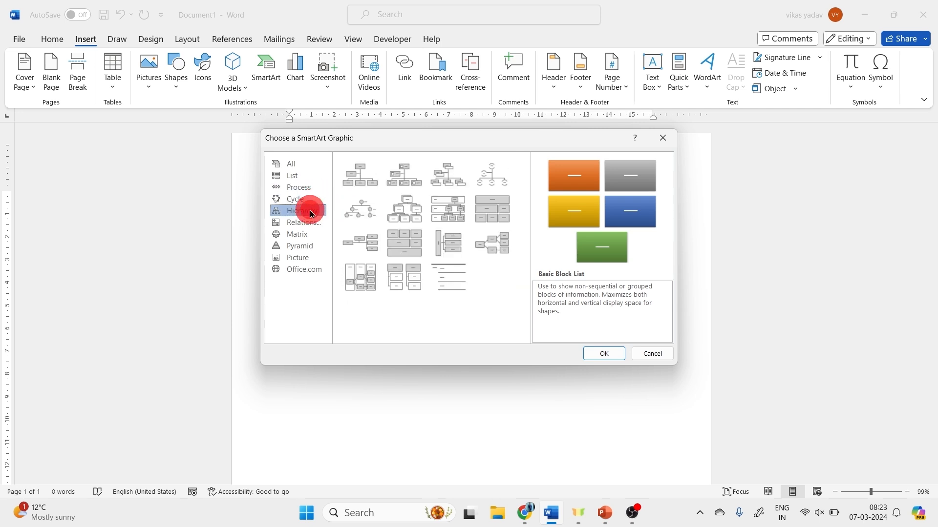
pyautogui.click(307, 222)
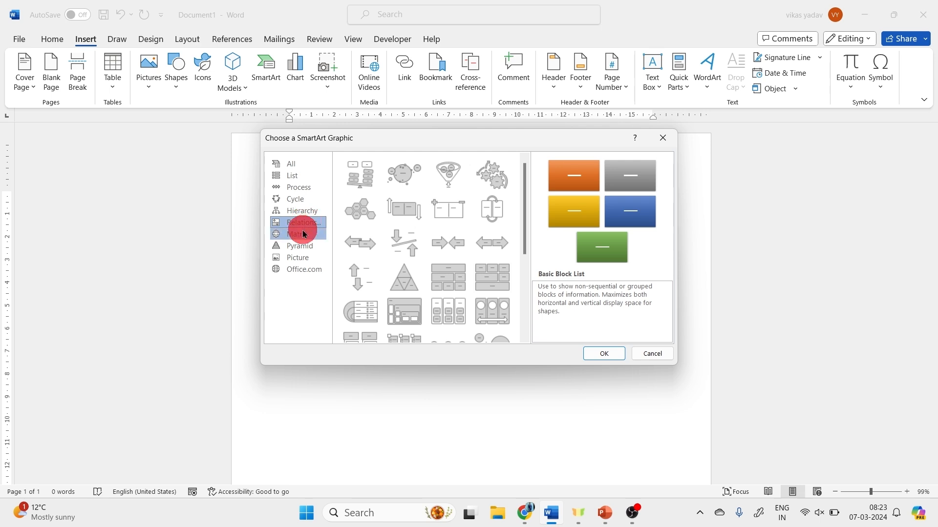
pyautogui.click(293, 234)
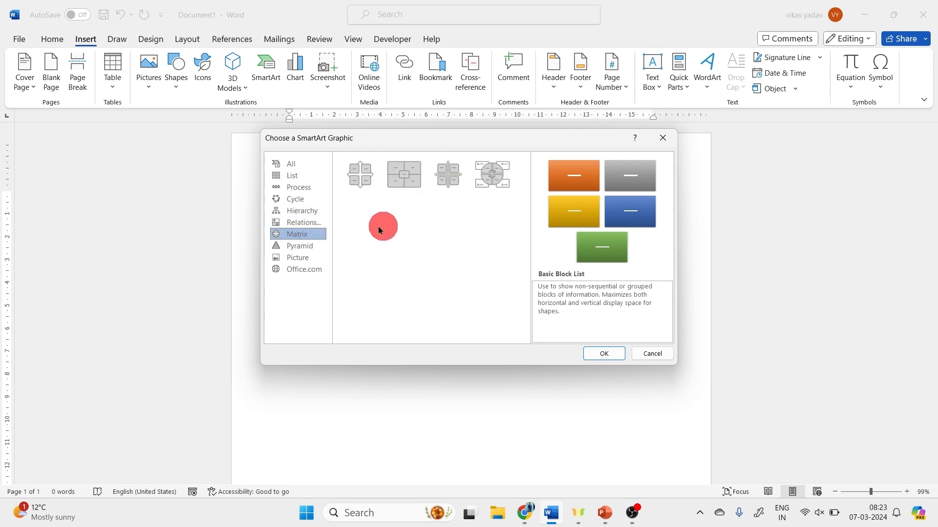
pyautogui.click(306, 247)
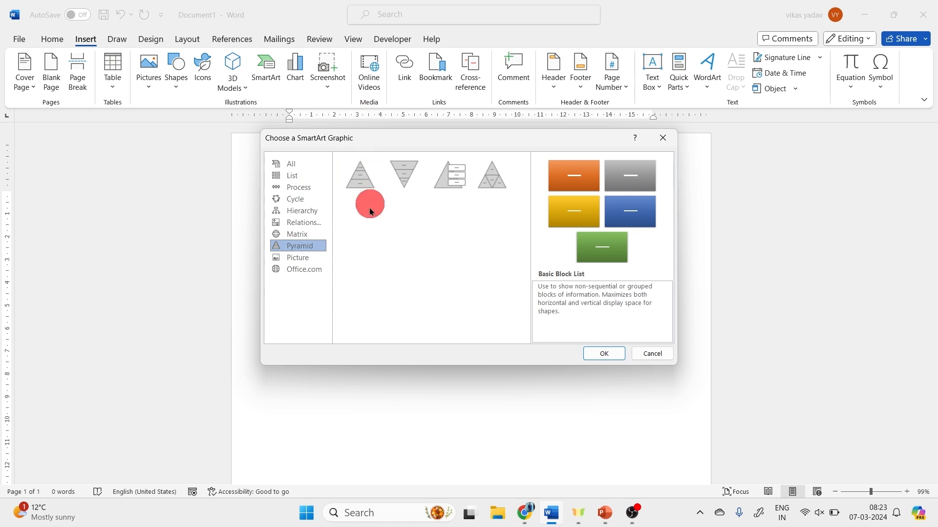
# Insert the Cycle SmartArt with a central circle ringed by four smaller circles and enlarge it slightly past the page's right margin.
pyautogui.click(309, 200)
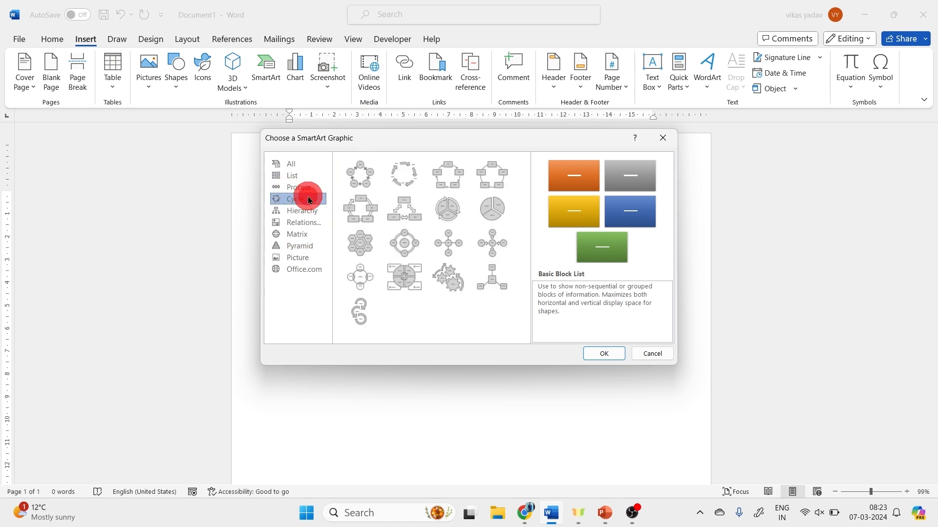
pyautogui.click(399, 239)
pyautogui.click(604, 354)
pyautogui.moveTo(635, 392); pyautogui.dragTo(670, 463)
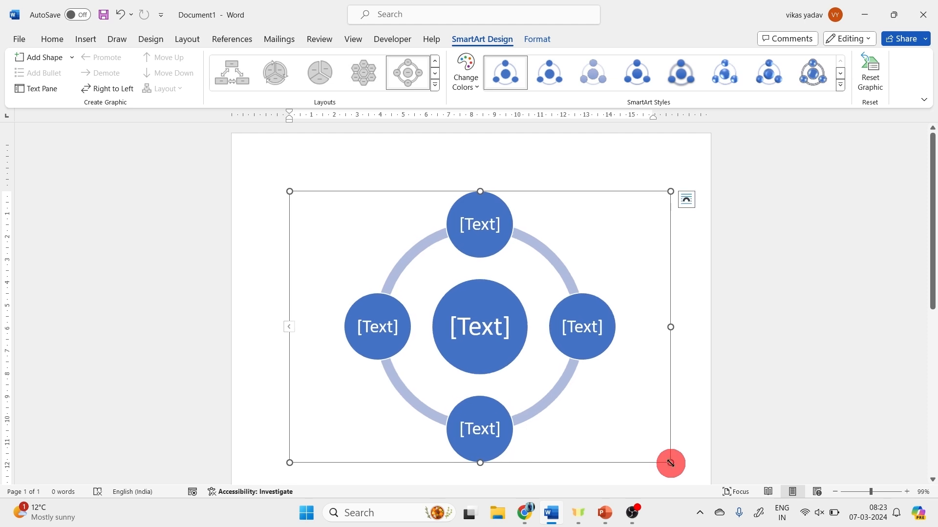